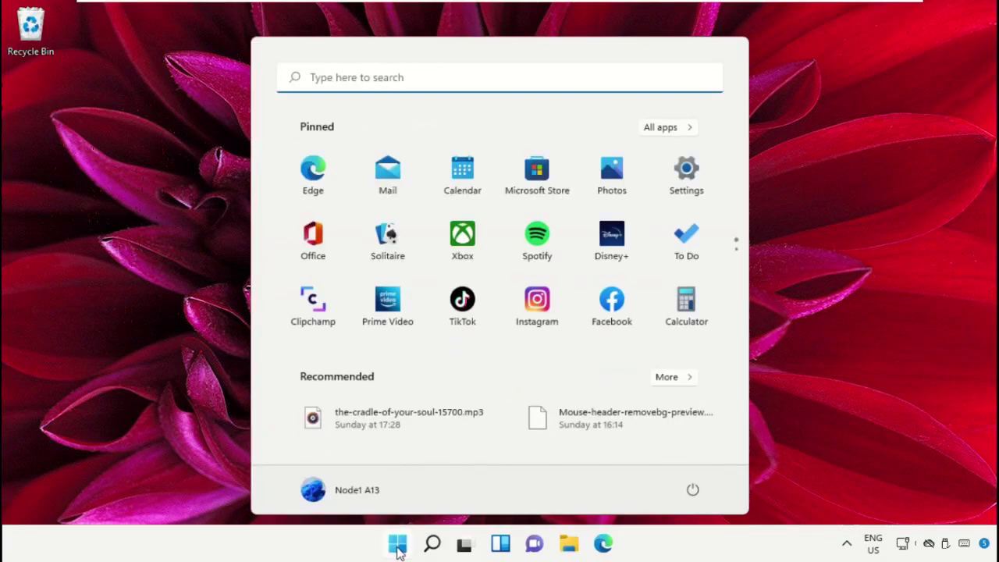
Search the Start menu for 'task mana' and open Task Manager from the results.
{"action": "type", "text": "task mana"}
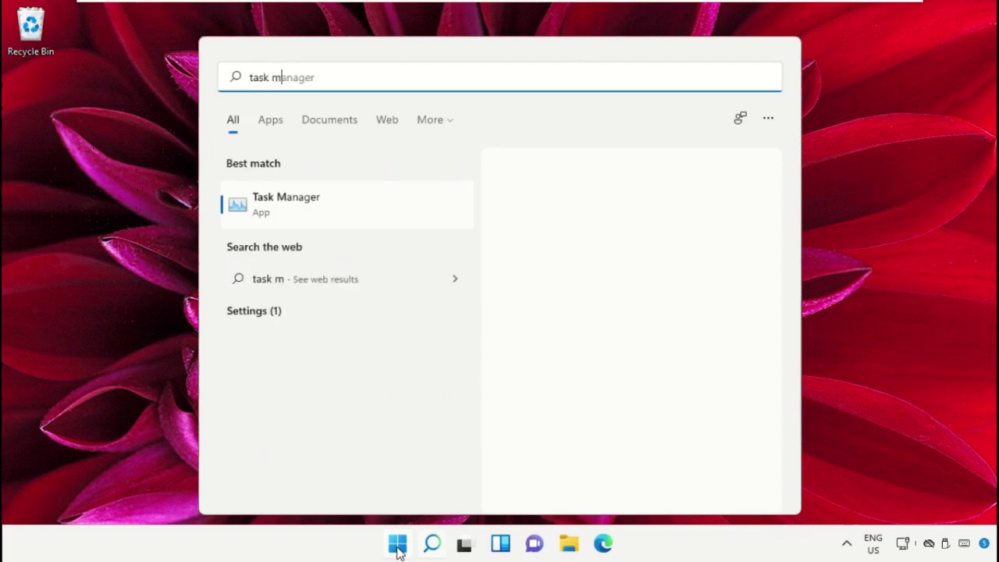
{"action": "left_click", "coordinate": [303, 207]}
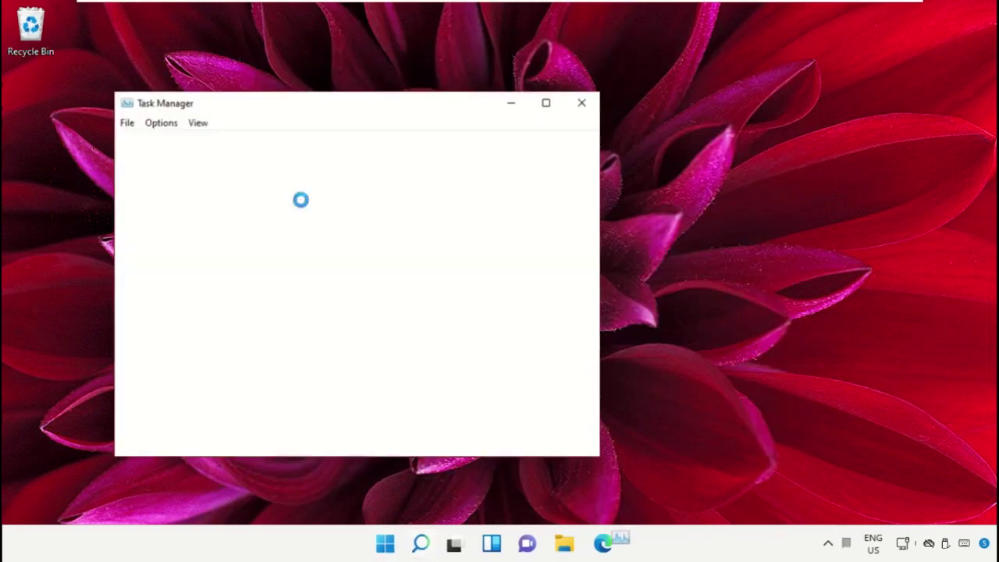
Start a new task from Task Manager's File menu and browse to This PC's drives.
{"action": "left_click", "coordinate": [127, 123]}
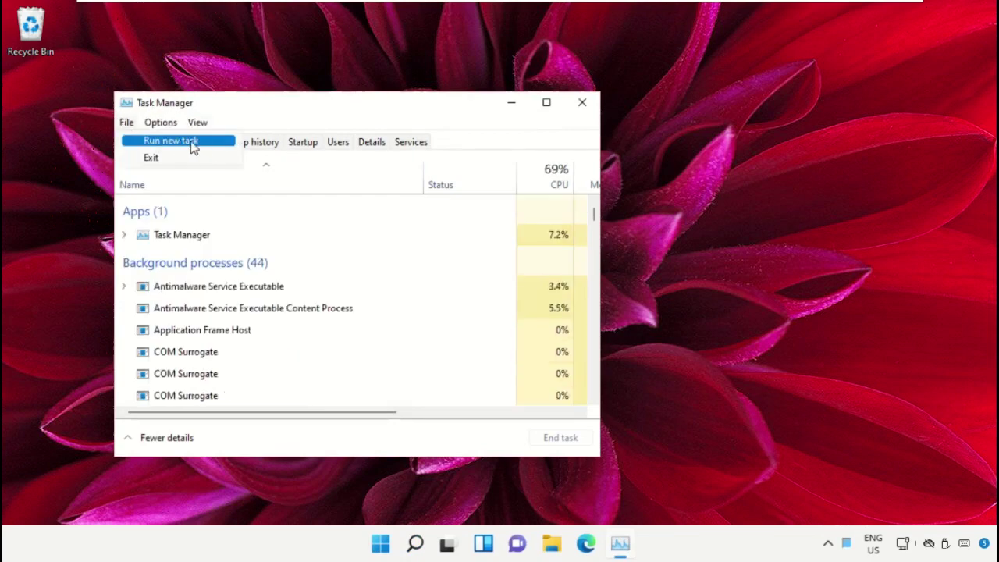
{"action": "left_click", "coordinate": [217, 148]}
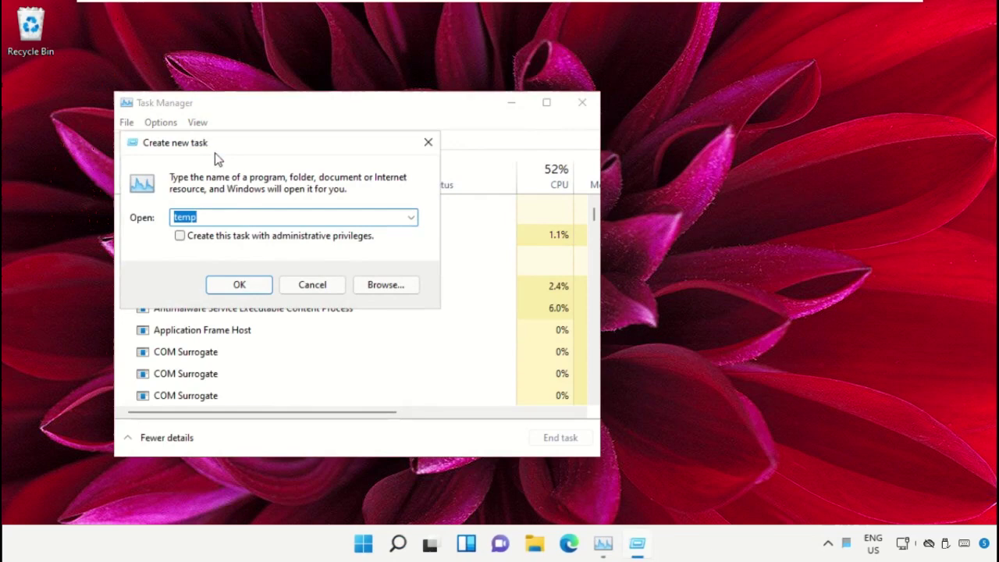
{"action": "left_click", "coordinate": [382, 289]}
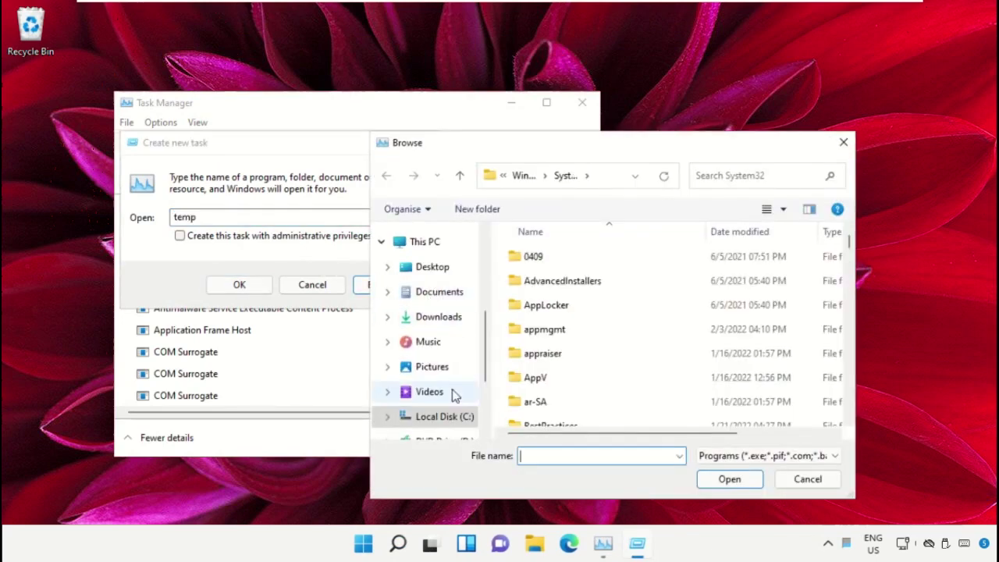
{"action": "scroll", "coordinate": [432, 422], "scroll_direction": "down", "scroll_amount": 1}
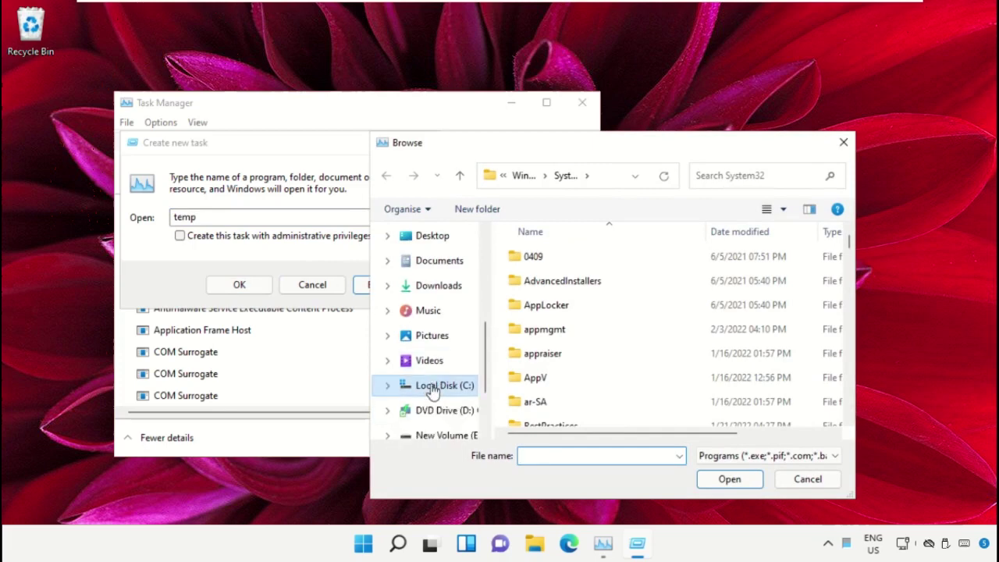
{"action": "left_click", "coordinate": [434, 386]}
{"action": "scroll", "coordinate": [433, 281], "scroll_direction": "up", "scroll_amount": 2}
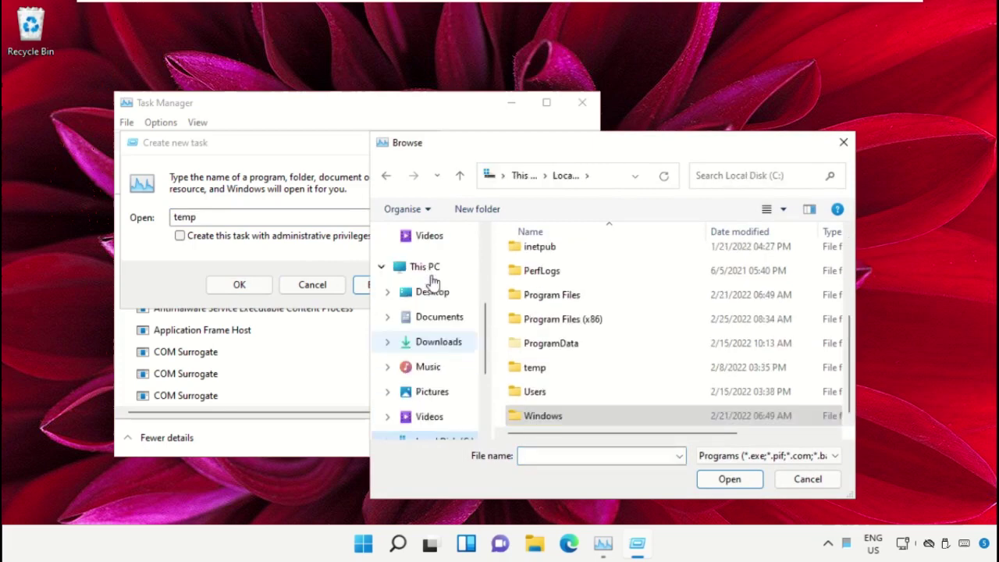
{"action": "left_click", "coordinate": [433, 269]}
{"action": "scroll", "coordinate": [624, 328], "scroll_direction": "down", "scroll_amount": 2}
{"action": "scroll", "coordinate": [593, 332], "scroll_direction": "up", "scroll_amount": 2}
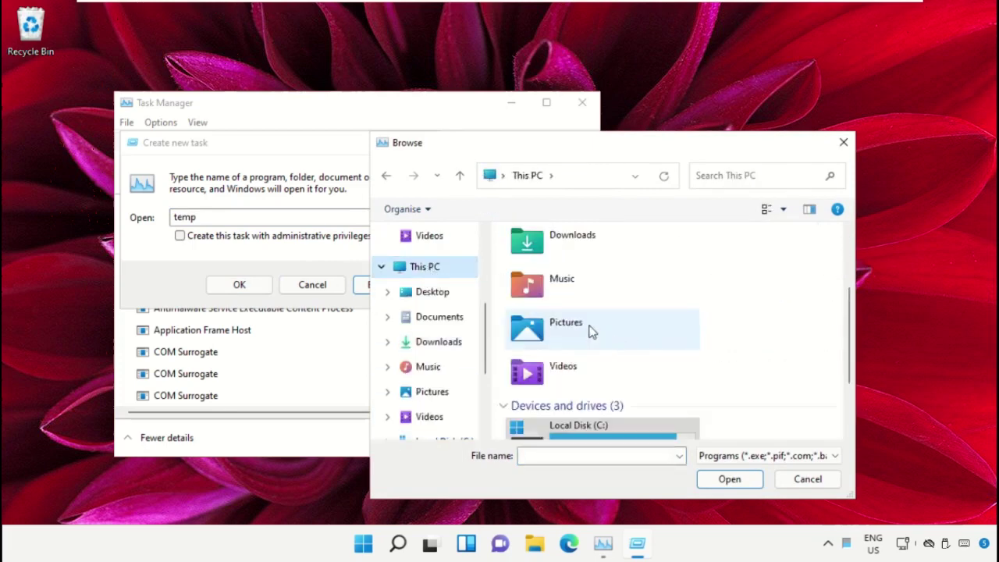
{"action": "scroll", "coordinate": [615, 390], "scroll_direction": "down", "scroll_amount": 2}
Navigate to C:\Windows\System32 and enter cmd as the file to run.
{"action": "double_click", "coordinate": [617, 328]}
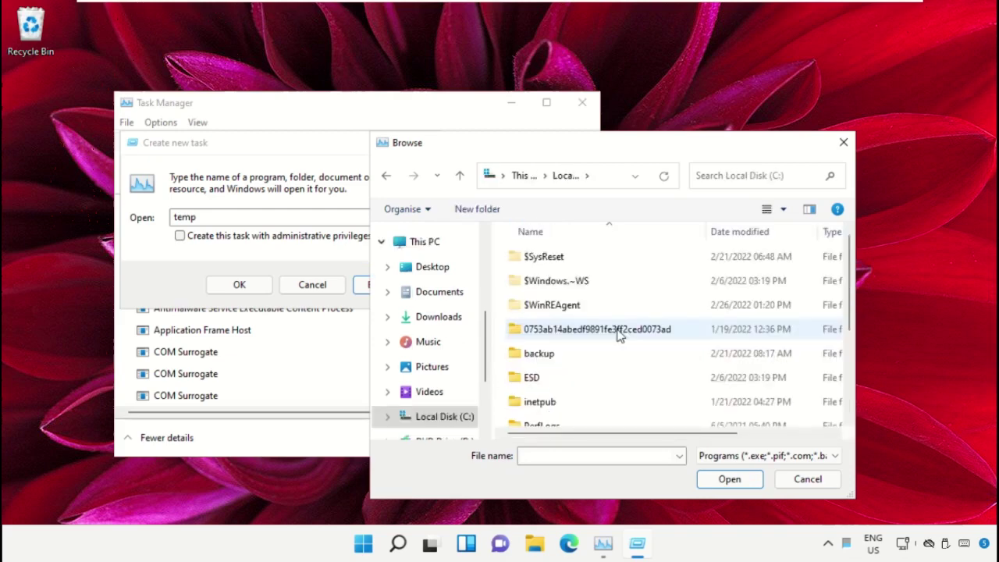
{"action": "scroll", "coordinate": [588, 287], "scroll_direction": "down", "scroll_amount": 2}
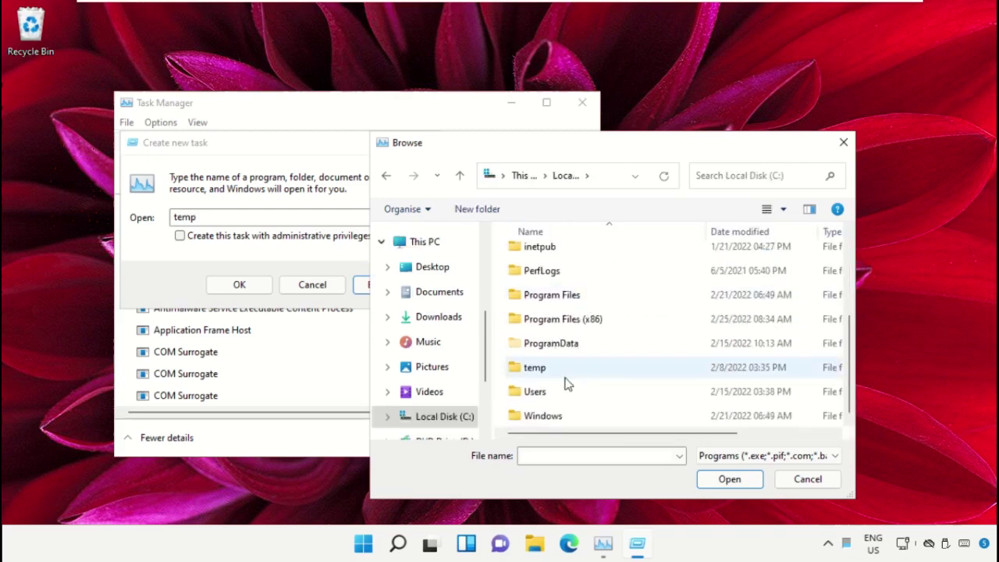
{"action": "double_click", "coordinate": [552, 418]}
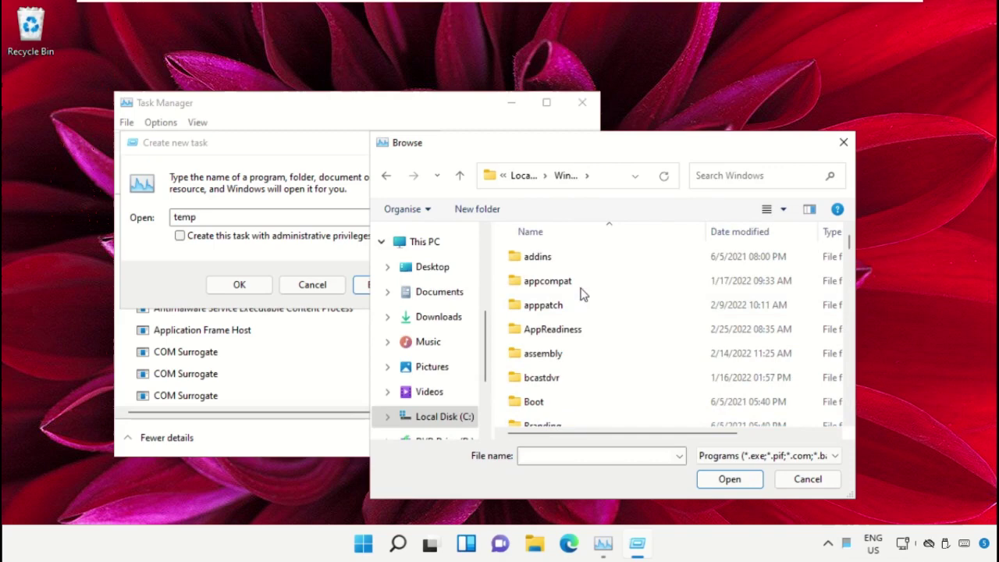
{"action": "scroll", "coordinate": [582, 293], "scroll_direction": "down", "scroll_amount": 3}
{"action": "scroll", "coordinate": [582, 312], "scroll_direction": "down", "scroll_amount": 12}
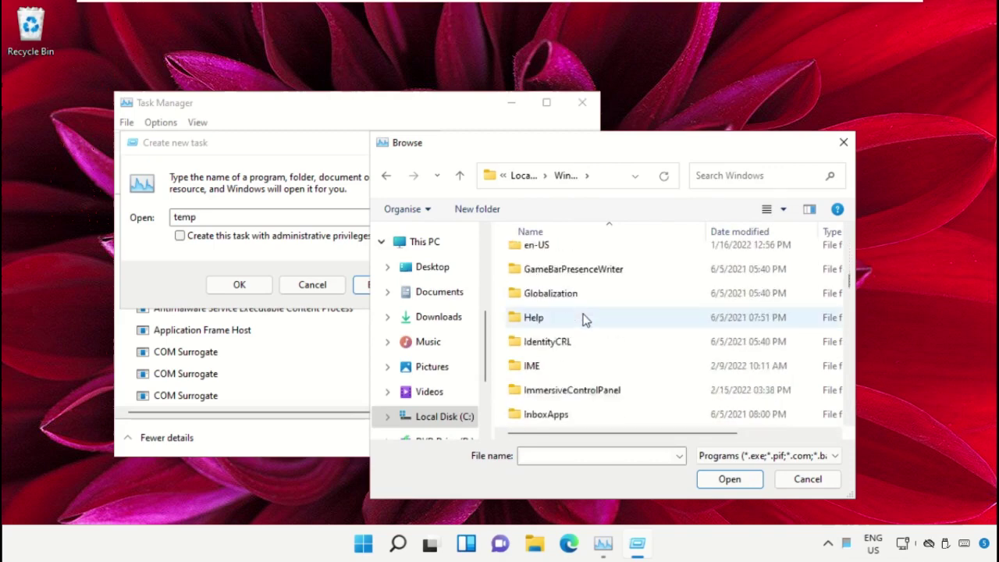
{"action": "scroll", "coordinate": [577, 375], "scroll_direction": "down", "scroll_amount": 12}
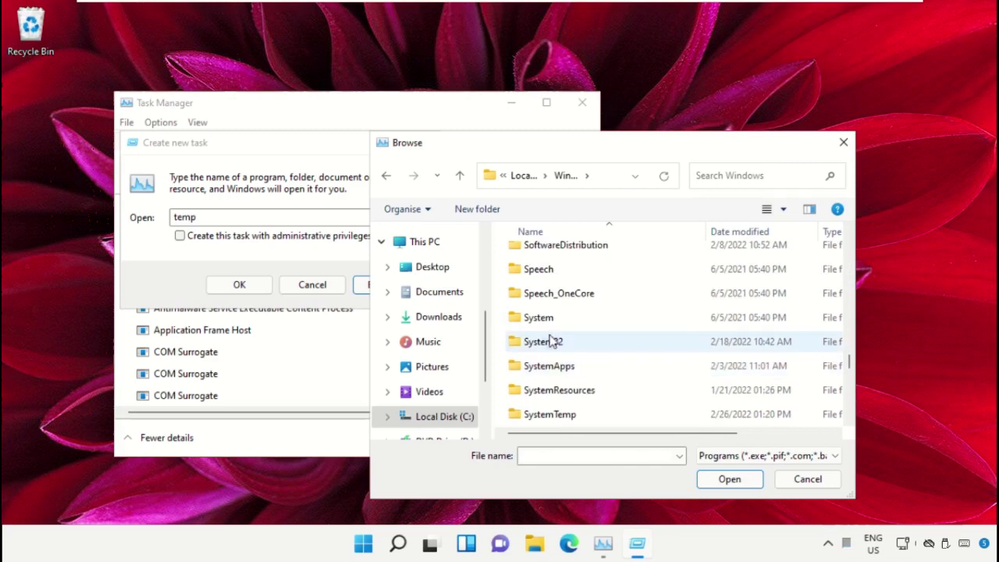
{"action": "double_click", "coordinate": [553, 342]}
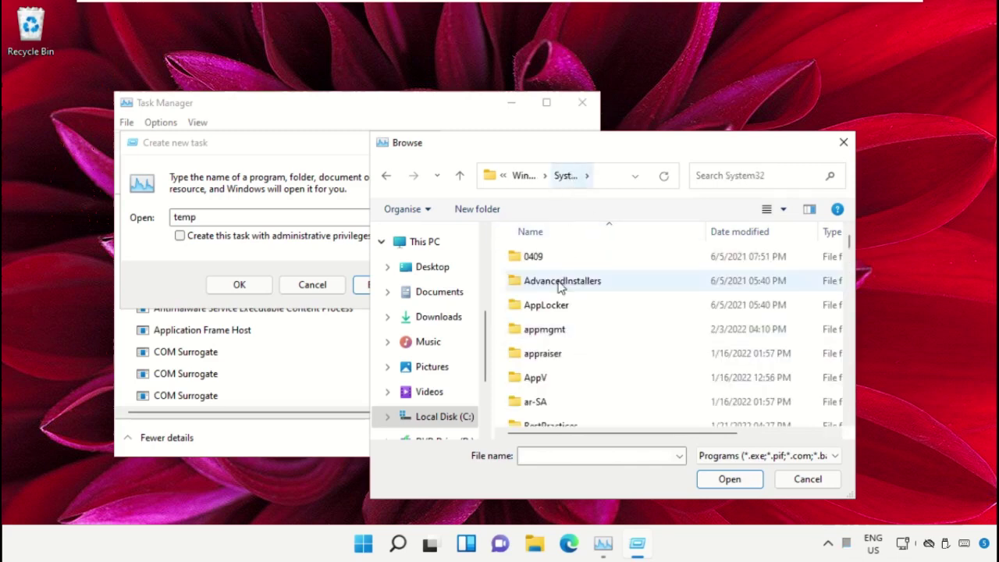
{"action": "scroll", "coordinate": [591, 350], "scroll_direction": "down", "scroll_amount": 2}
{"action": "scroll", "coordinate": [587, 348], "scroll_direction": "down", "scroll_amount": 10}
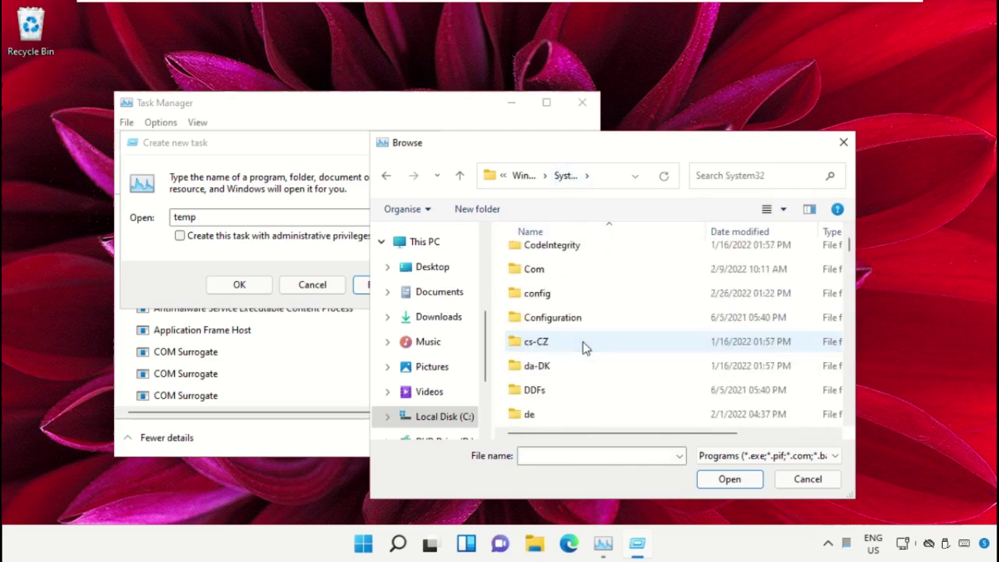
{"action": "scroll", "coordinate": [588, 340], "scroll_direction": "down", "scroll_amount": 4}
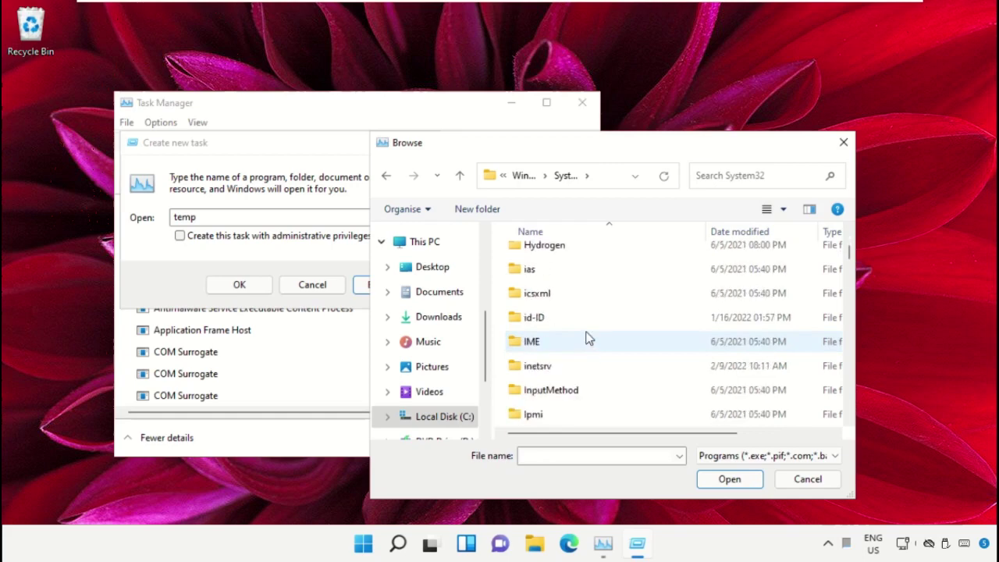
{"action": "type", "text": "cmd.exe"}
{"action": "scroll", "coordinate": [588, 337], "scroll_direction": "up", "scroll_amount": 1}
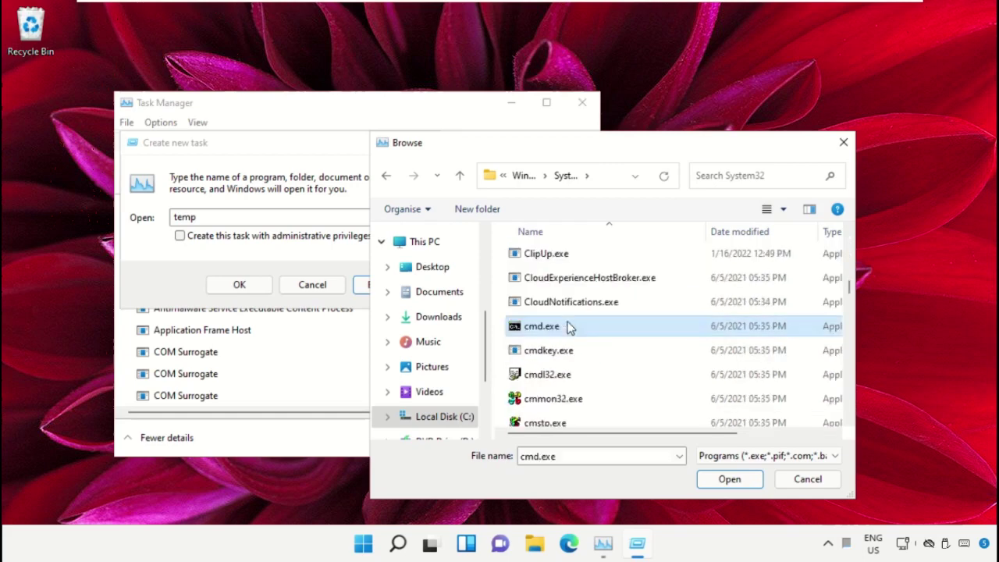
Launch cmd.exe as a task with administrative privileges, then minimize Task Manager.
{"action": "left_click", "coordinate": [719, 482]}
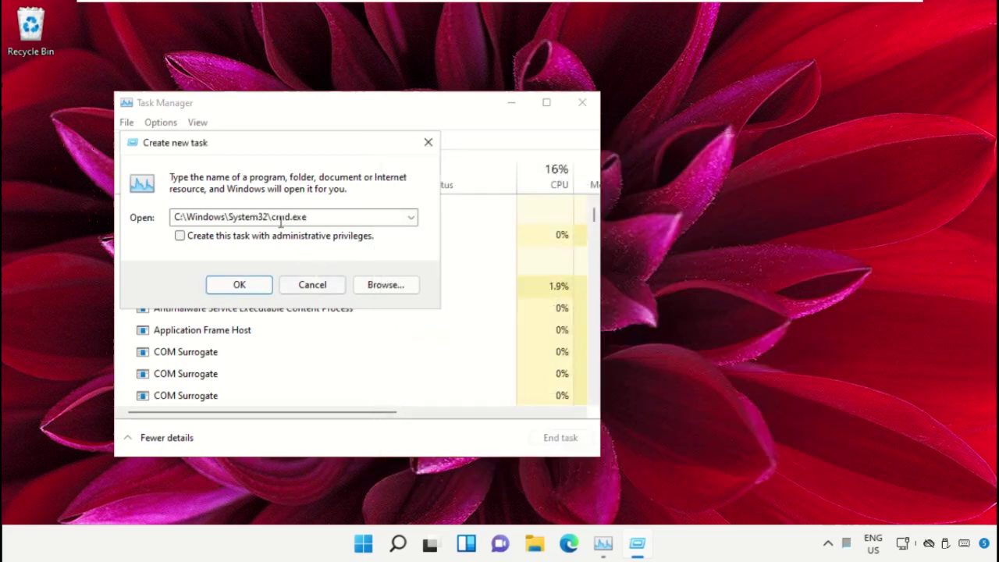
{"action": "left_click", "coordinate": [179, 237]}
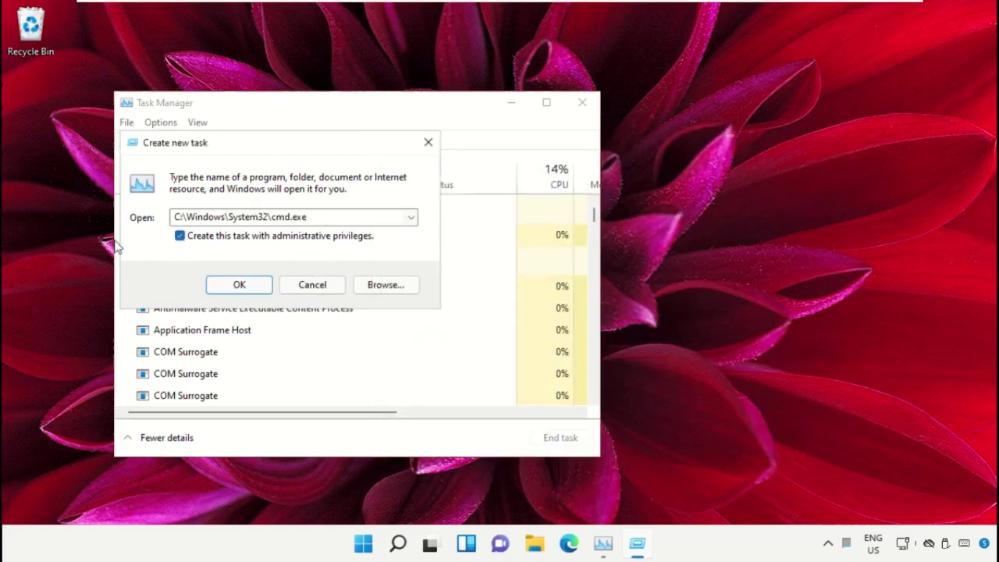
{"action": "left_click", "coordinate": [239, 286]}
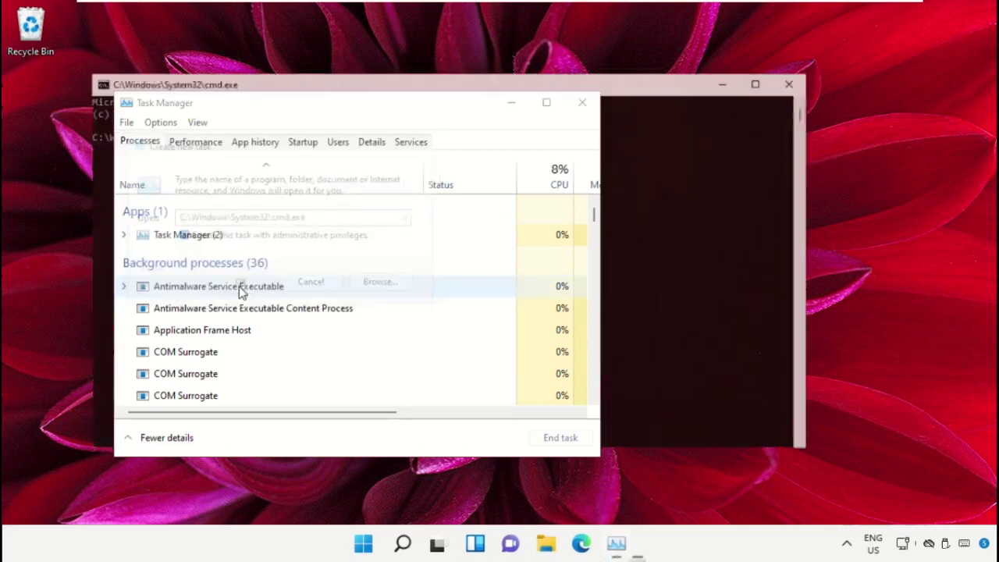
{"action": "left_click", "coordinate": [511, 106]}
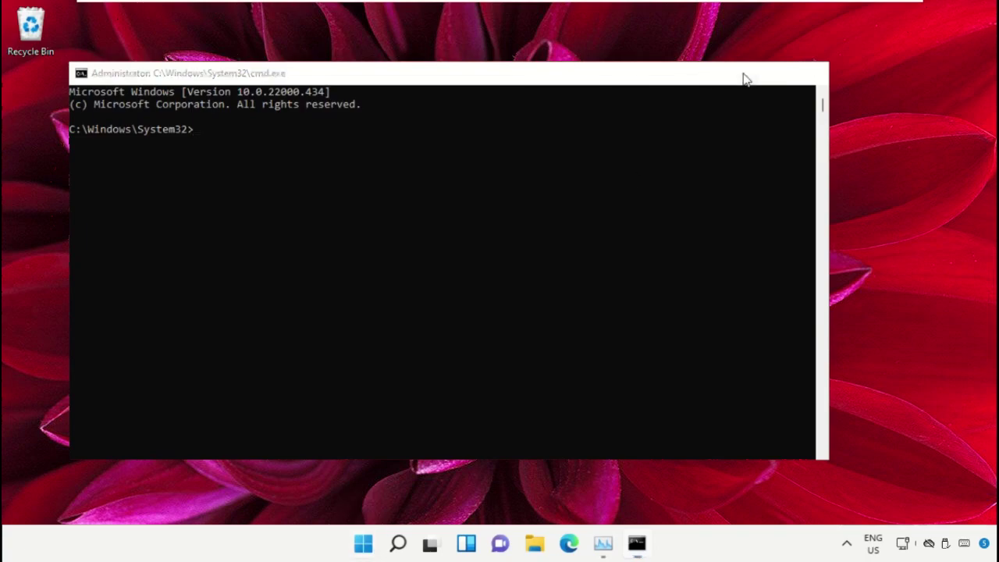
Minimize the Command Prompt and launch Google Chrome from a Start search.
{"action": "left_click", "coordinate": [746, 79]}
{"action": "left_click", "coordinate": [364, 544]}
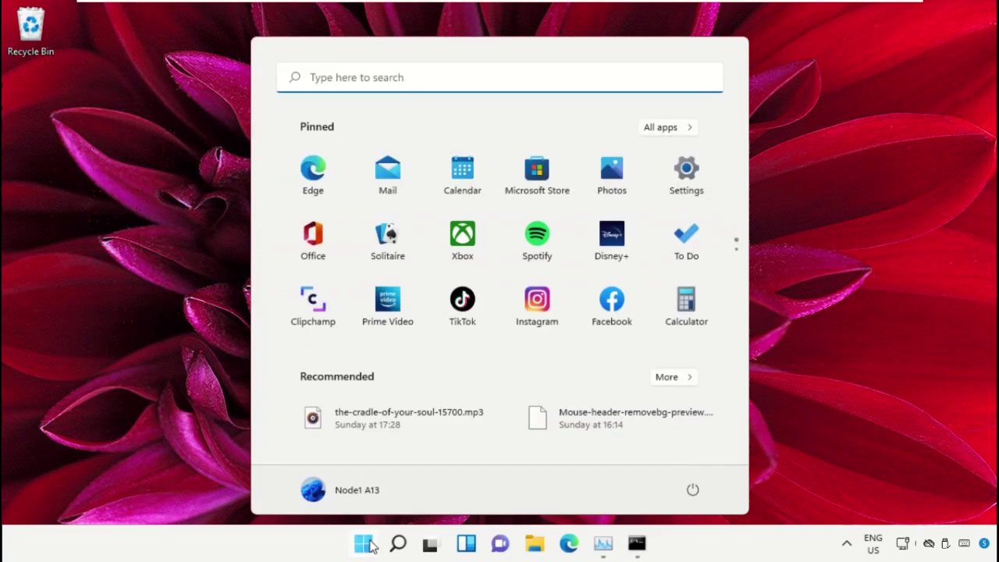
{"action": "type", "text": "Chrome"}
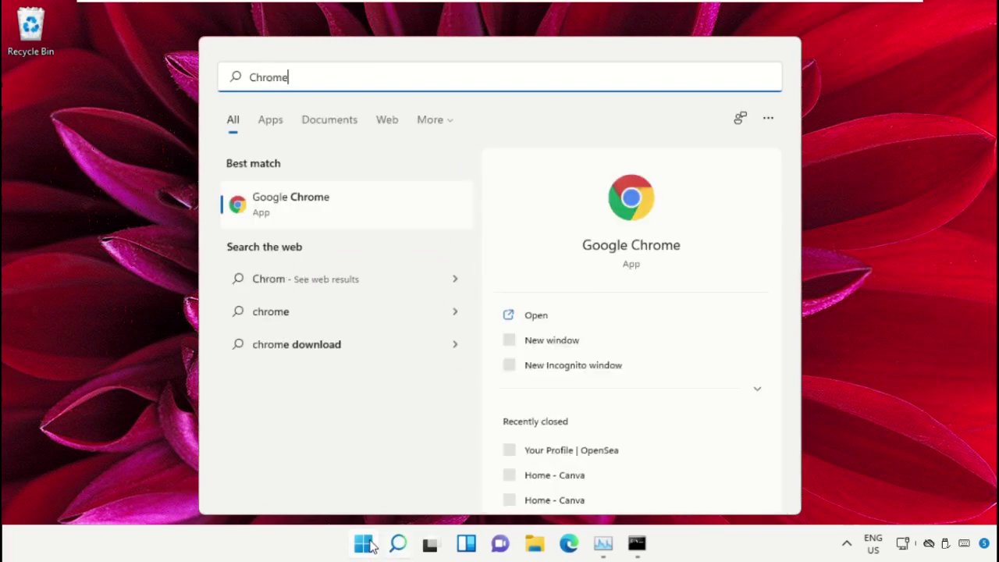
{"action": "left_click", "coordinate": [311, 207]}
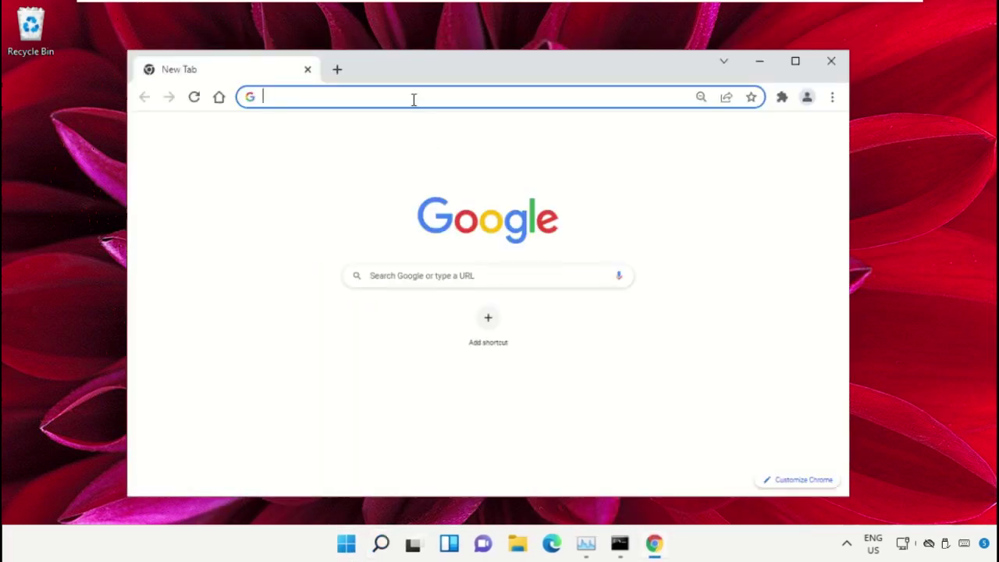
Load google.com and fill the search box with 'hows.tech windows commands'.
{"action": "type", "text": "google.com"}
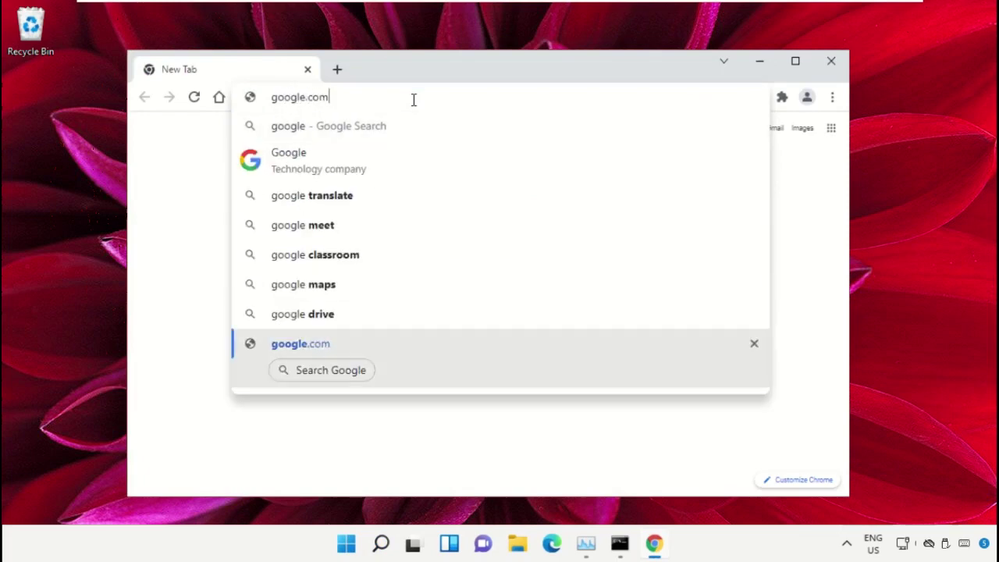
{"action": "key", "text": "Return"}
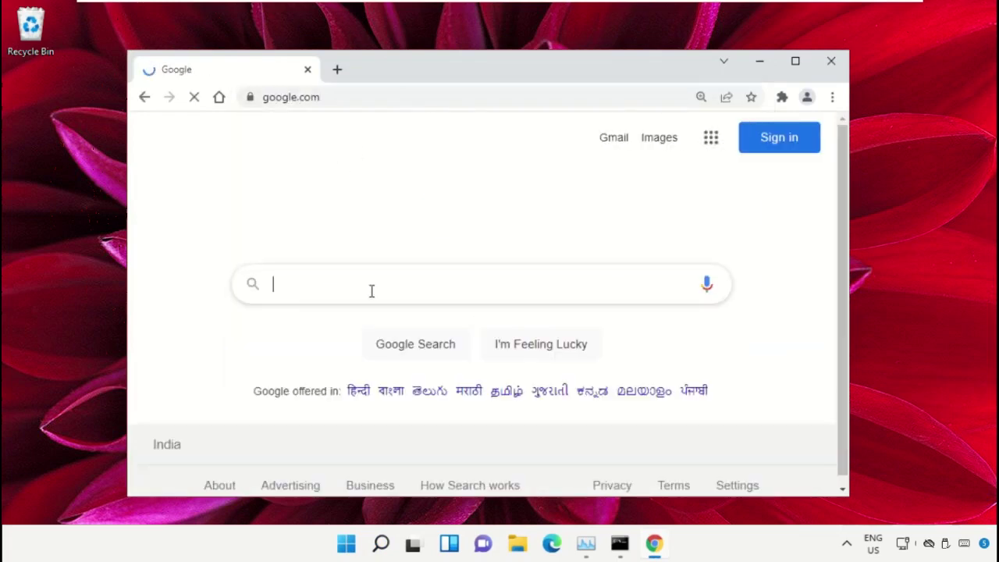
{"action": "type", "text": "ho"}
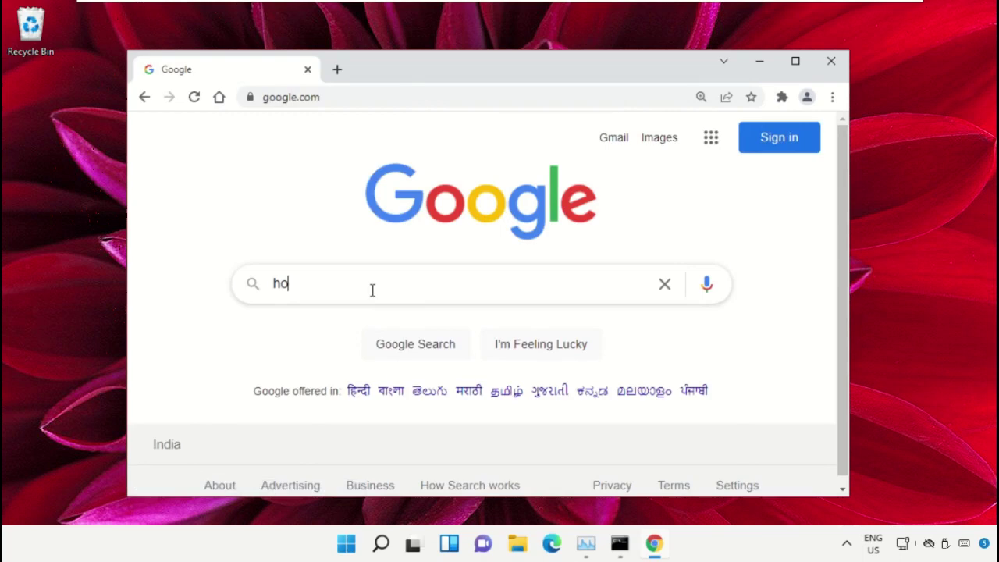
{"action": "type", "text": "ws.tech"}
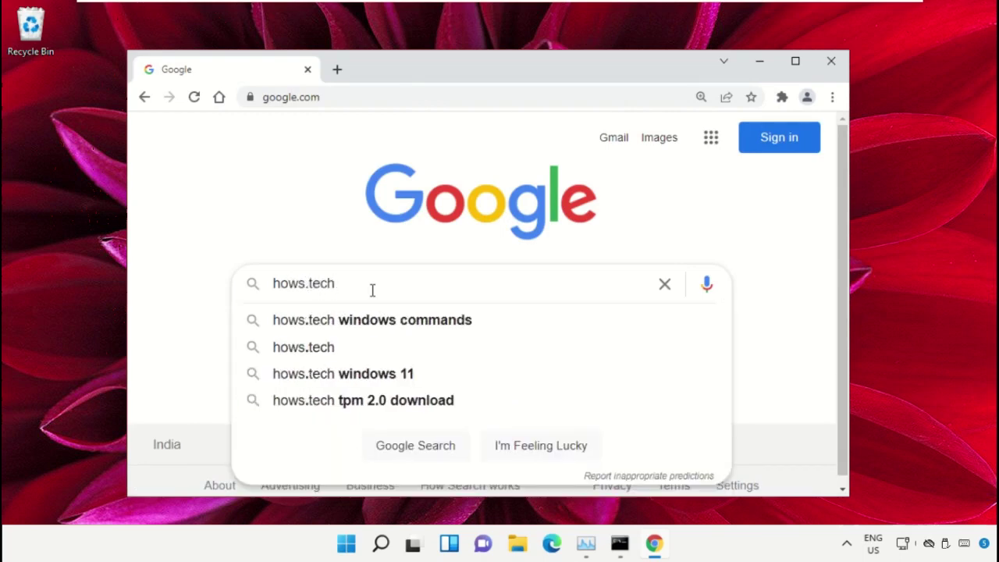
{"action": "key", "text": "Down"}
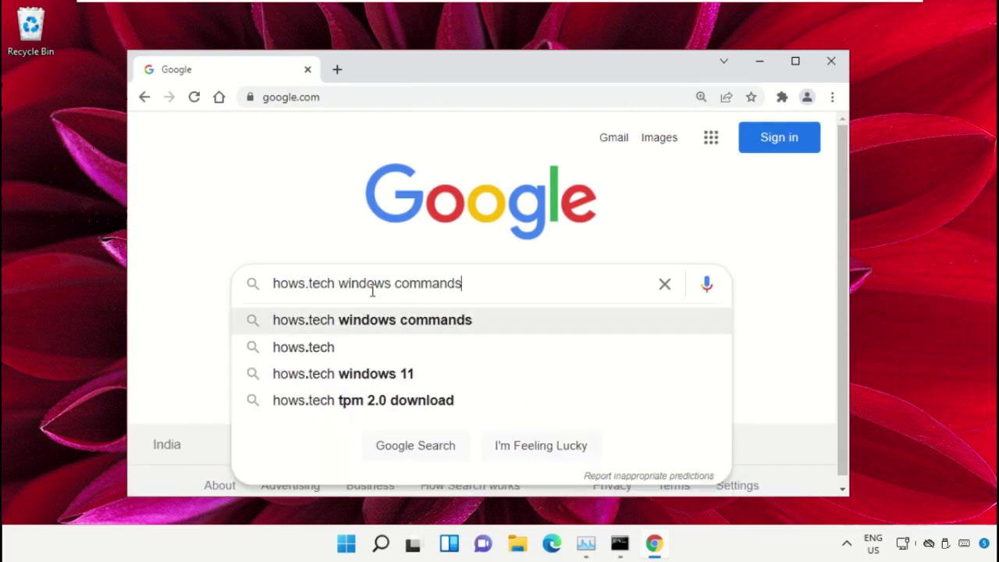
Run the search and open the hows.tech Important Windows Commands page.
{"action": "left_click", "coordinate": [511, 321]}
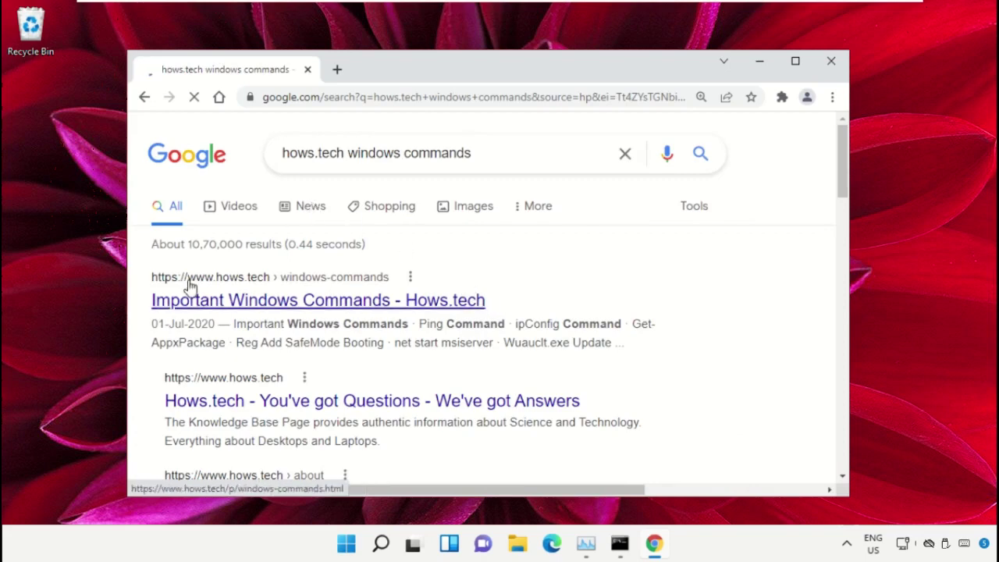
{"action": "left_click", "coordinate": [238, 300]}
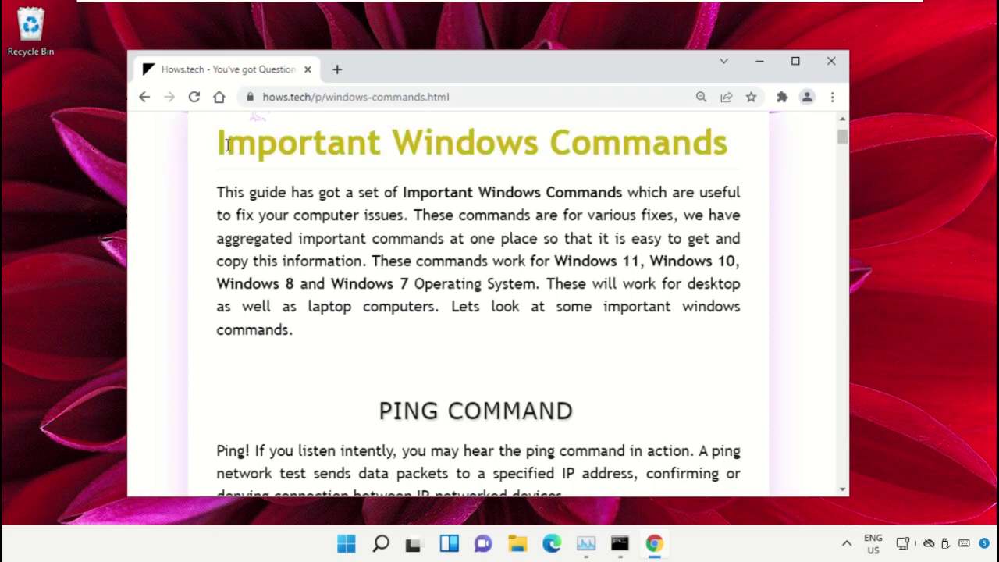
{"action": "left_click_drag", "start_coordinate": [719, 148], "coordinate": [207, 159]}
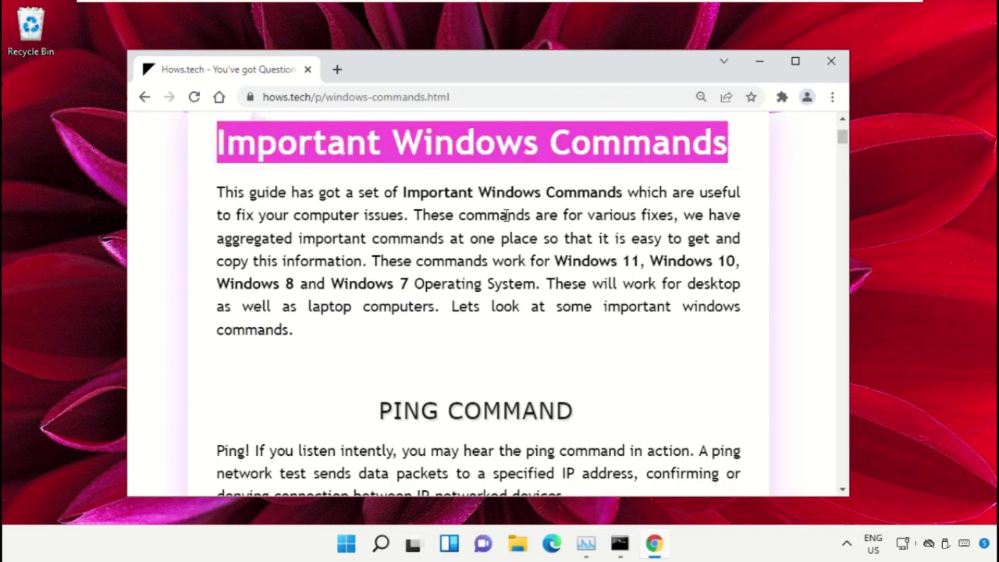
{"action": "left_click", "coordinate": [554, 232]}
Scroll to Command 12 and copy the sfc /scanfile line.
{"action": "scroll", "coordinate": [547, 238], "scroll_direction": "down", "scroll_amount": 7}
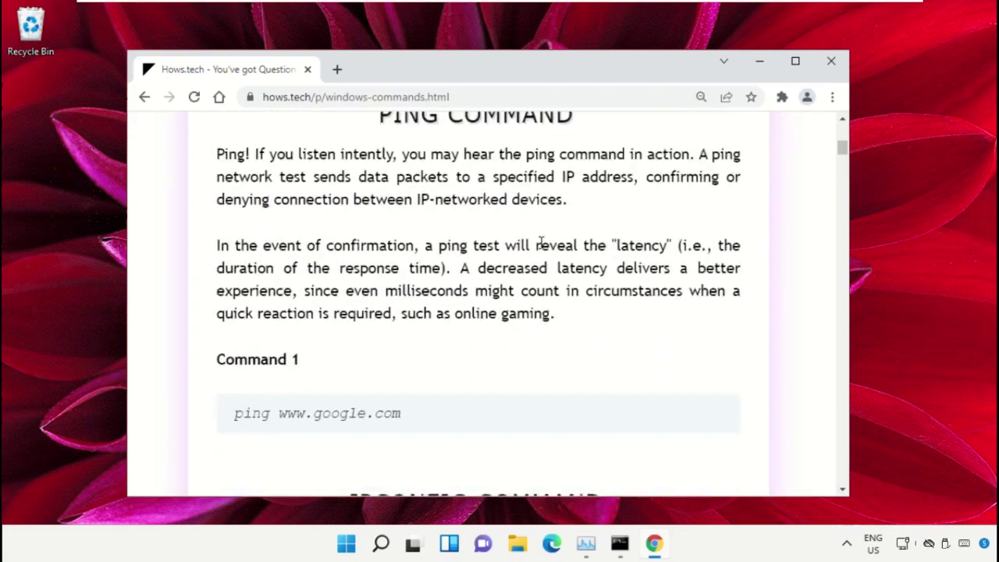
{"action": "scroll", "coordinate": [461, 250], "scroll_direction": "down", "scroll_amount": 12}
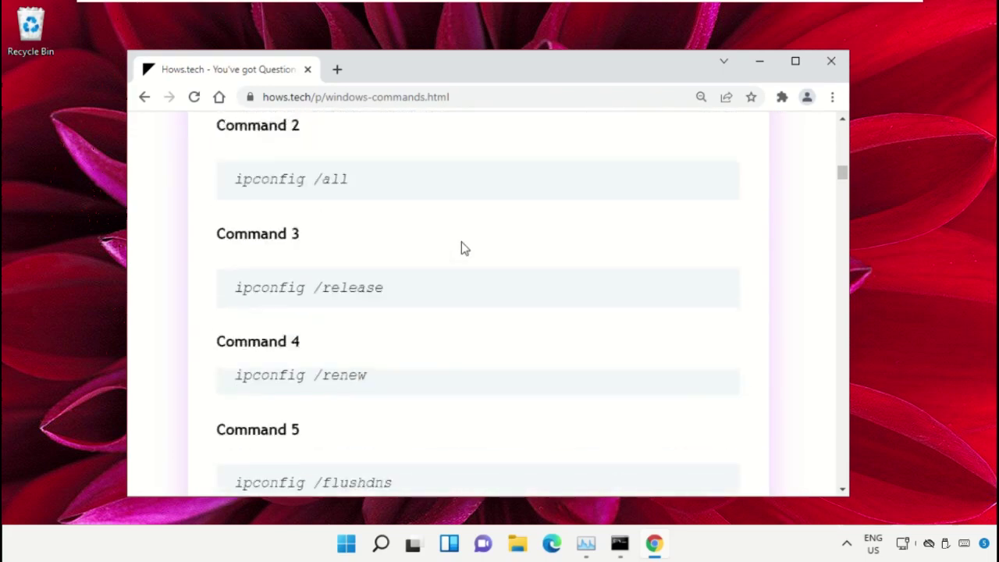
{"action": "scroll", "coordinate": [461, 250], "scroll_direction": "down", "scroll_amount": 10}
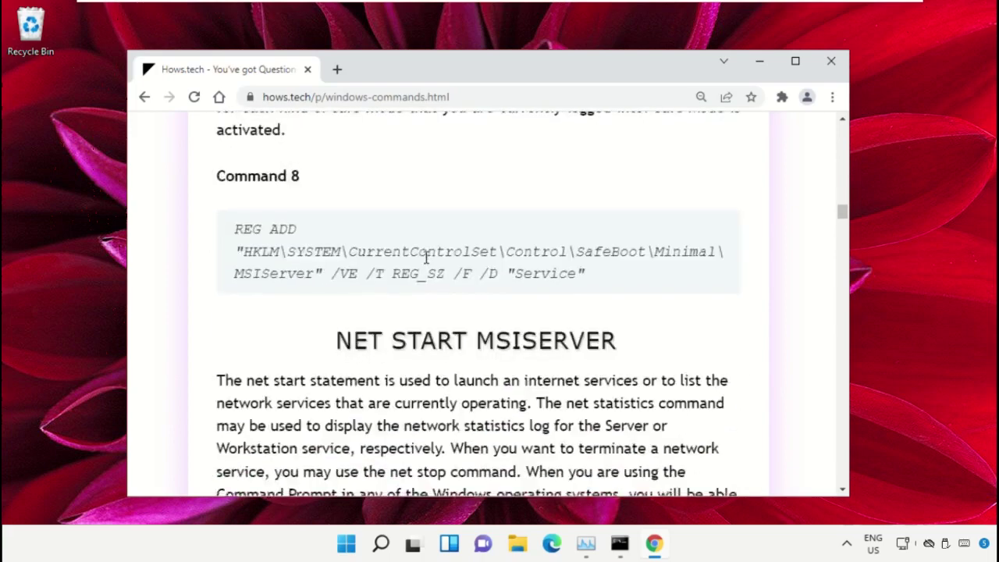
{"action": "scroll", "coordinate": [424, 269], "scroll_direction": "down", "scroll_amount": 8}
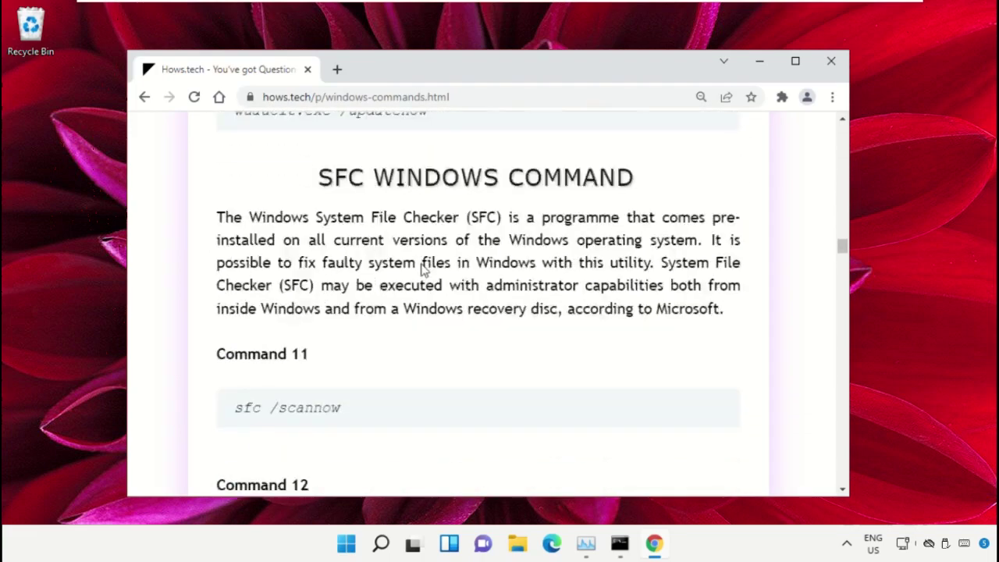
{"action": "scroll", "coordinate": [329, 275], "scroll_direction": "down", "scroll_amount": 1}
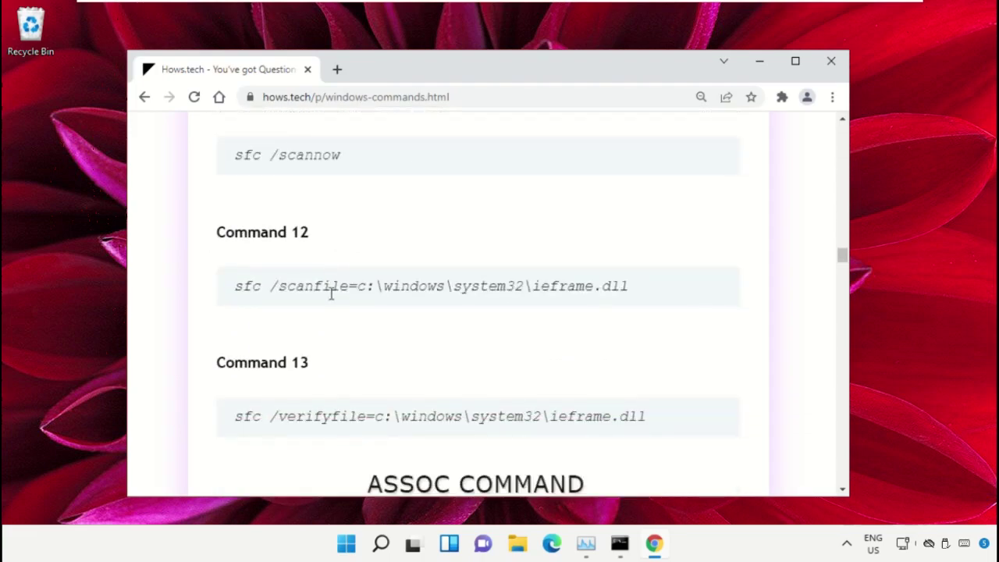
{"action": "triple_click", "coordinate": [355, 286]}
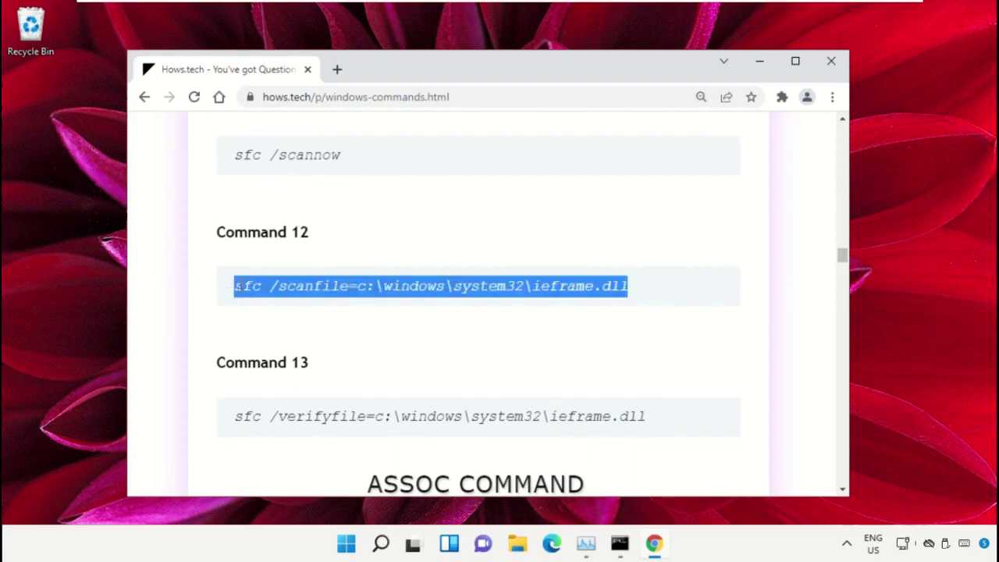
{"action": "left_click", "coordinate": [549, 311]}
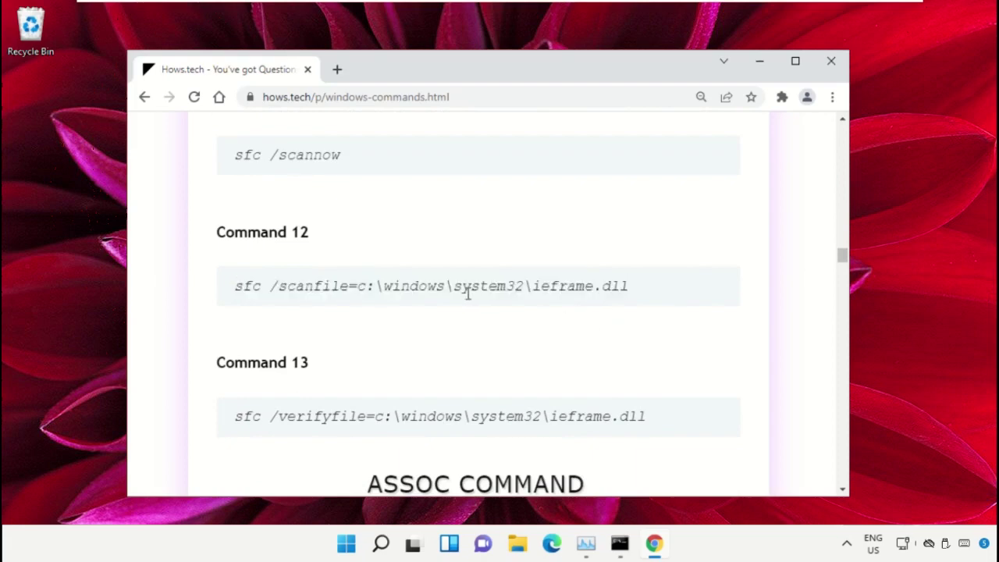
{"action": "triple_click", "coordinate": [397, 287]}
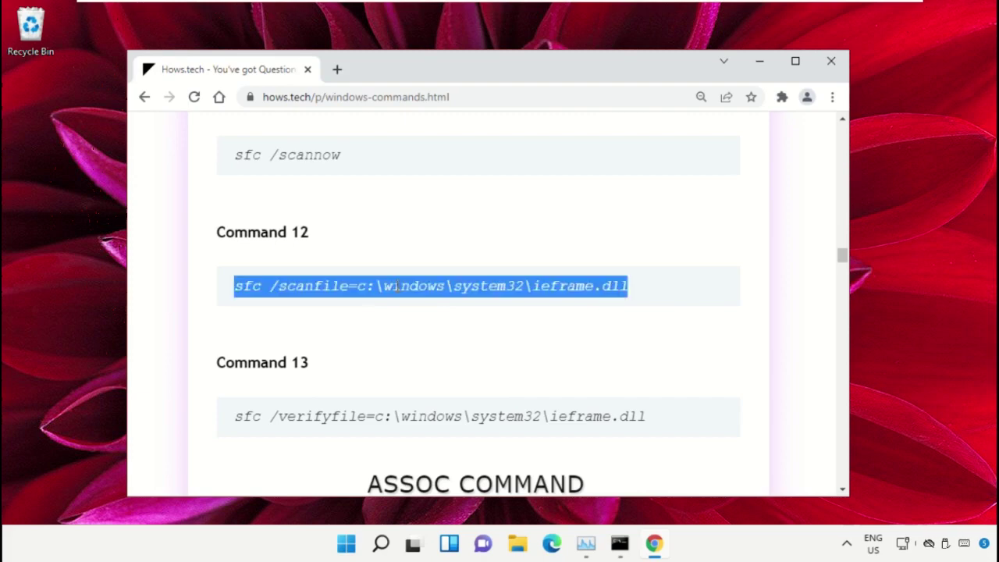
{"action": "right_click", "coordinate": [398, 287]}
{"action": "left_click", "coordinate": [435, 303]}
Paste and run the sfc /scanfile command in the administrator Command Prompt.
{"action": "left_click", "coordinate": [620, 545]}
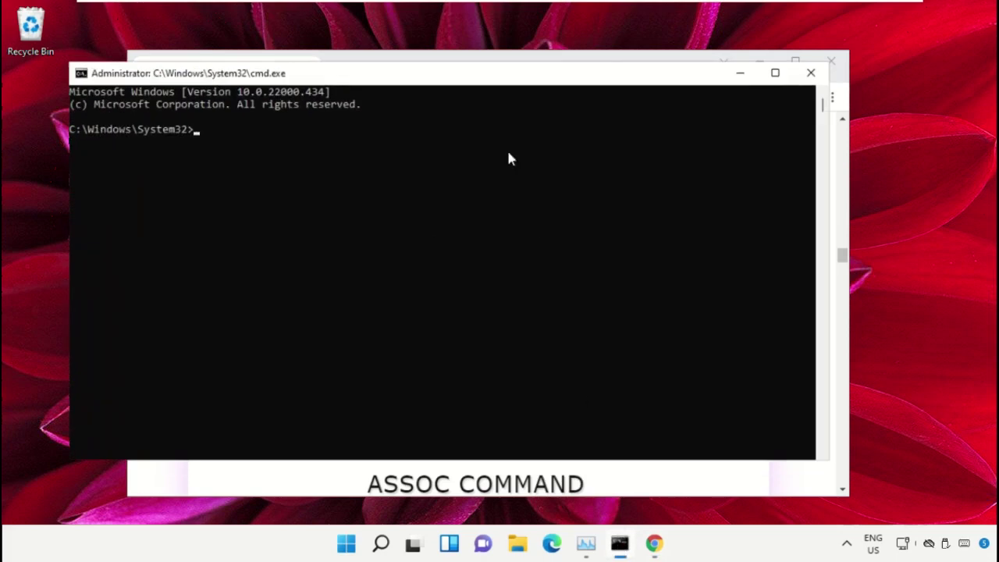
{"action": "left_click_drag", "start_coordinate": [467, 82], "coordinate": [513, 99]}
{"action": "right_click", "coordinate": [301, 189]}
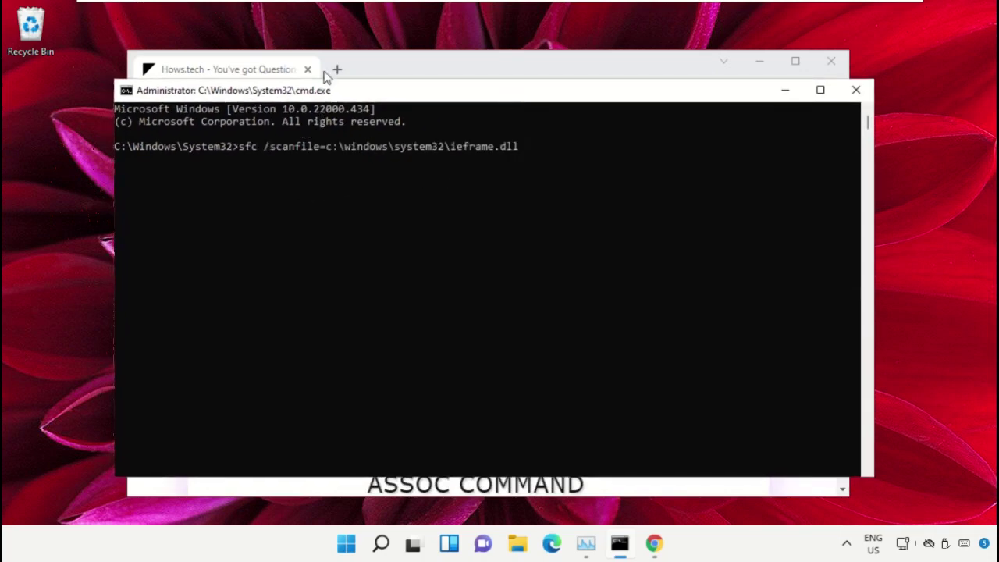
{"action": "key", "text": "Return"}
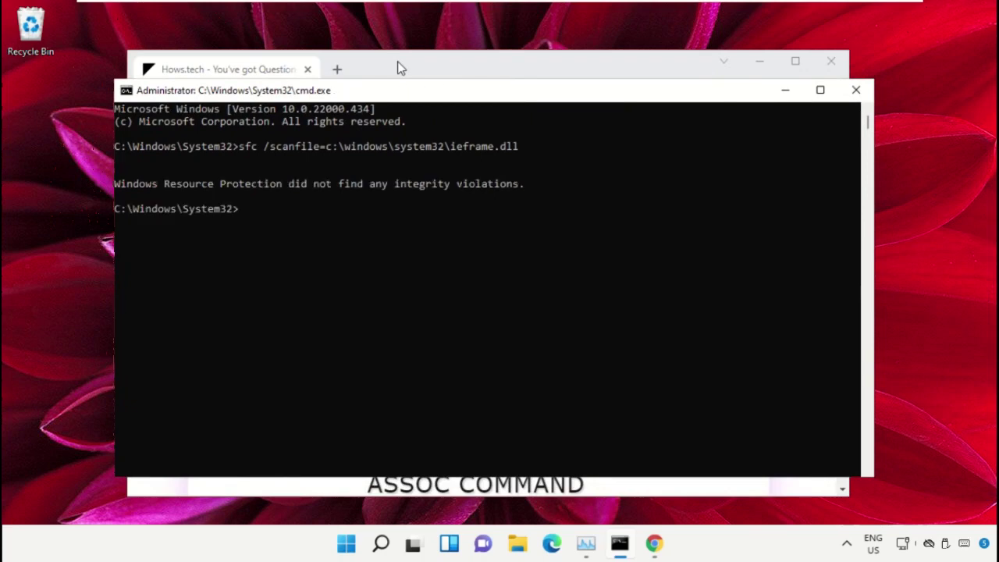
Copy the Command 13 sfc /verifyfile line from the hows.tech page.
{"action": "left_click", "coordinate": [400, 68]}
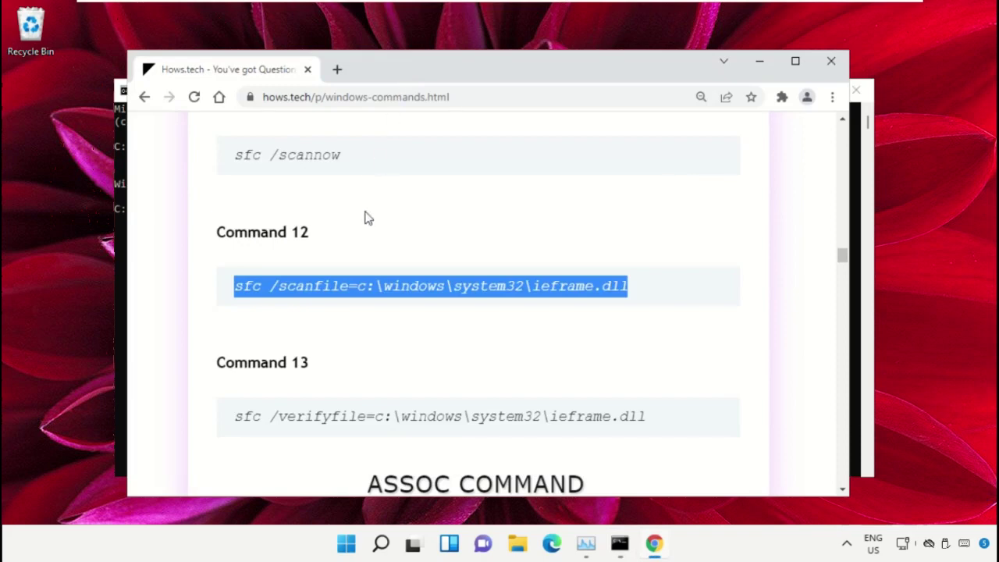
{"action": "scroll", "coordinate": [365, 217], "scroll_direction": "down", "scroll_amount": 1}
{"action": "triple_click", "coordinate": [328, 340]}
{"action": "right_click", "coordinate": [324, 349]}
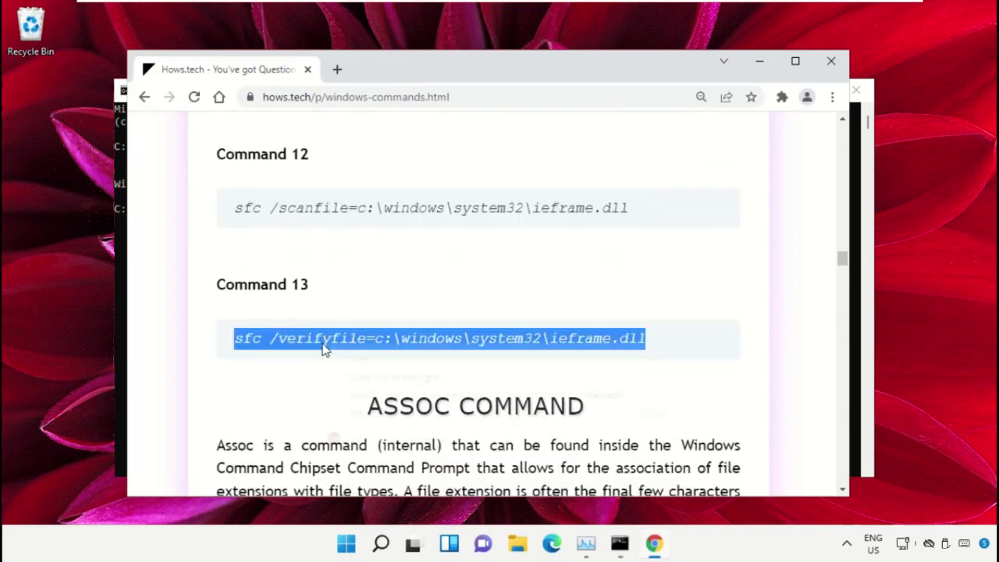
{"action": "left_click", "coordinate": [395, 356]}
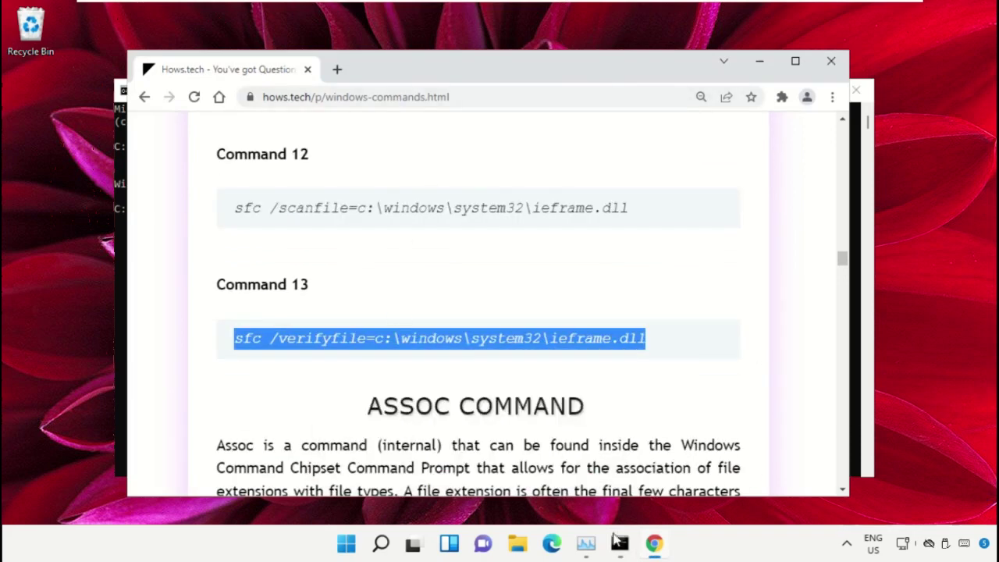
Paste and run sfc /verifyfile in the admin prompt, then close it and minimise Chrome.
{"action": "left_click", "coordinate": [620, 543]}
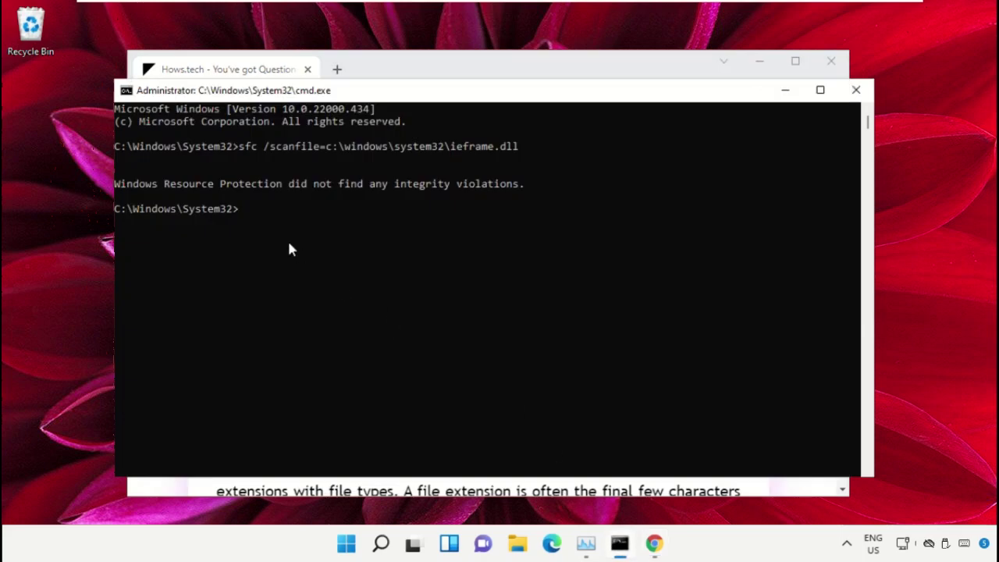
{"action": "key", "text": "ctrl+v"}
{"action": "key", "text": "Return"}
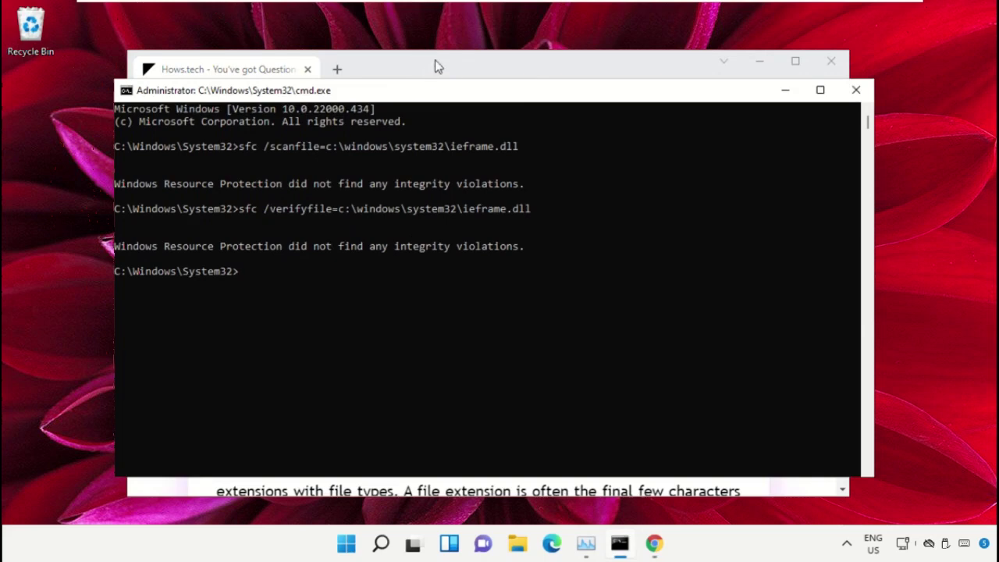
{"action": "left_click", "coordinate": [857, 92]}
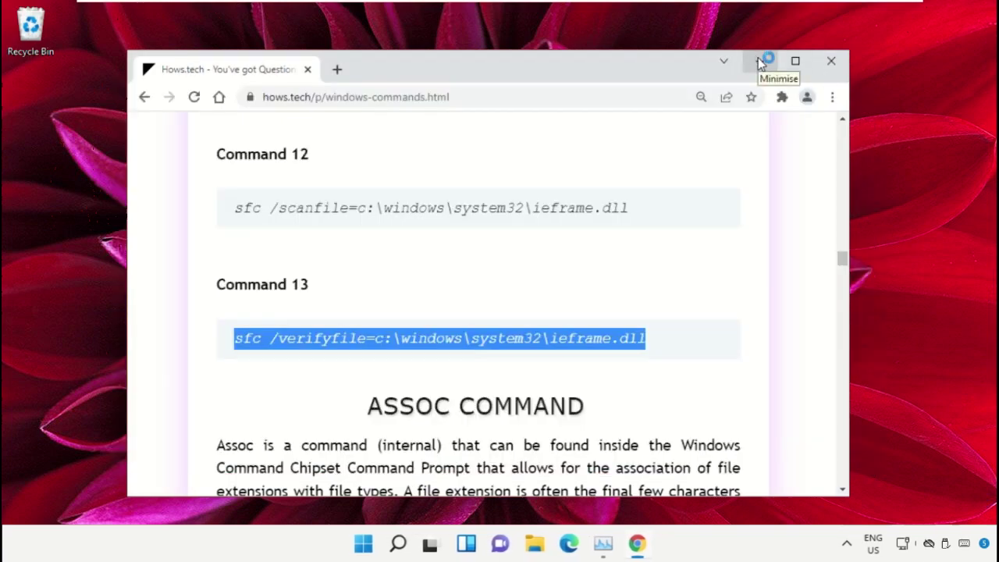
{"action": "left_click", "coordinate": [761, 63]}
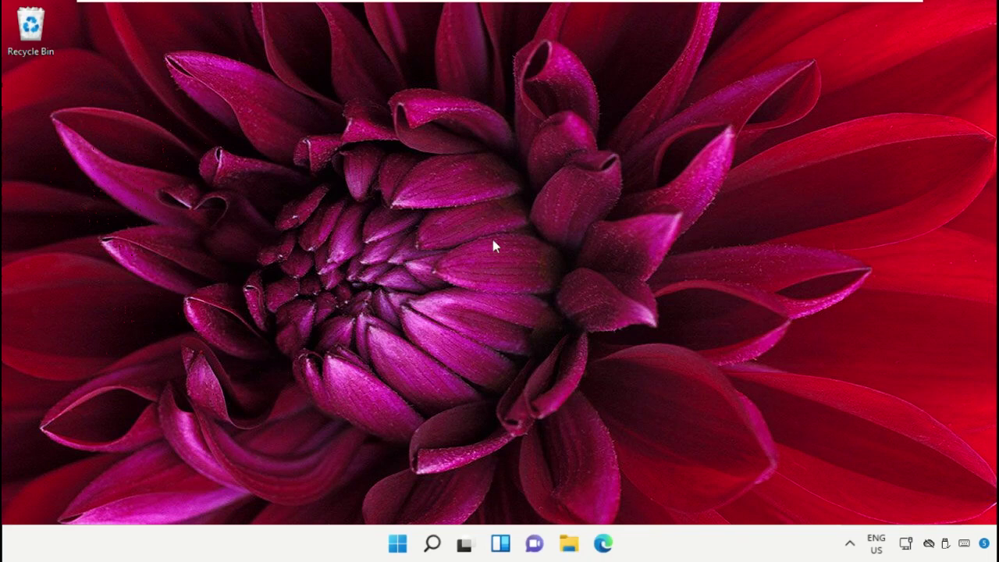
Open C:\Windows\SoftwareDistribution\Download in File Explorer.
{"action": "left_click", "coordinate": [432, 543]}
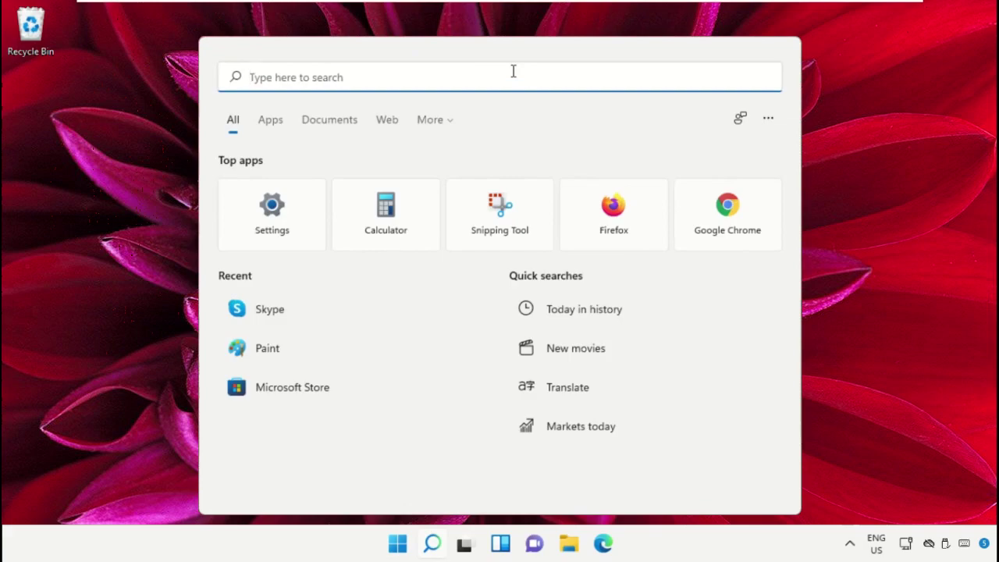
{"action": "type", "text": "File Explorer"}
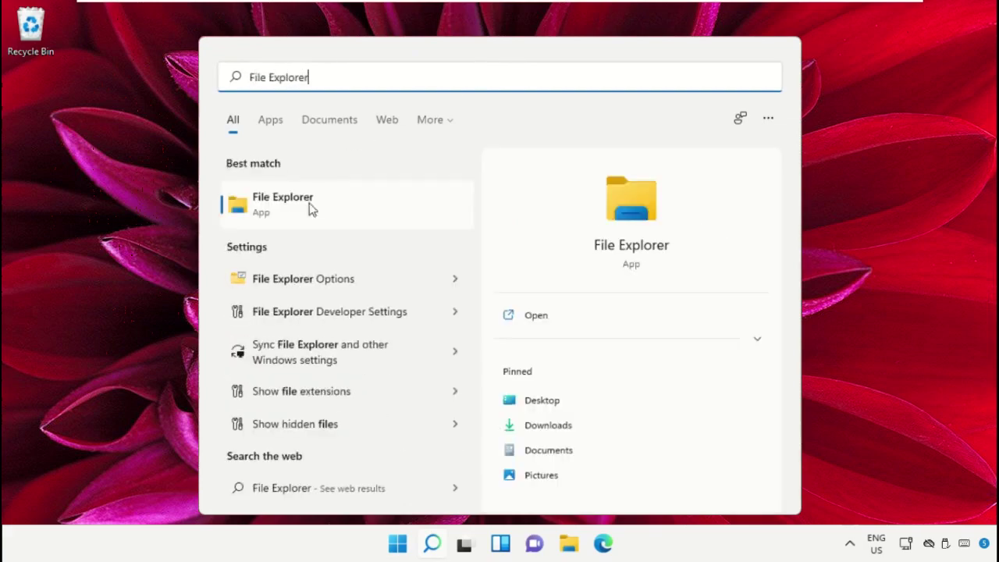
{"action": "left_click", "coordinate": [298, 226]}
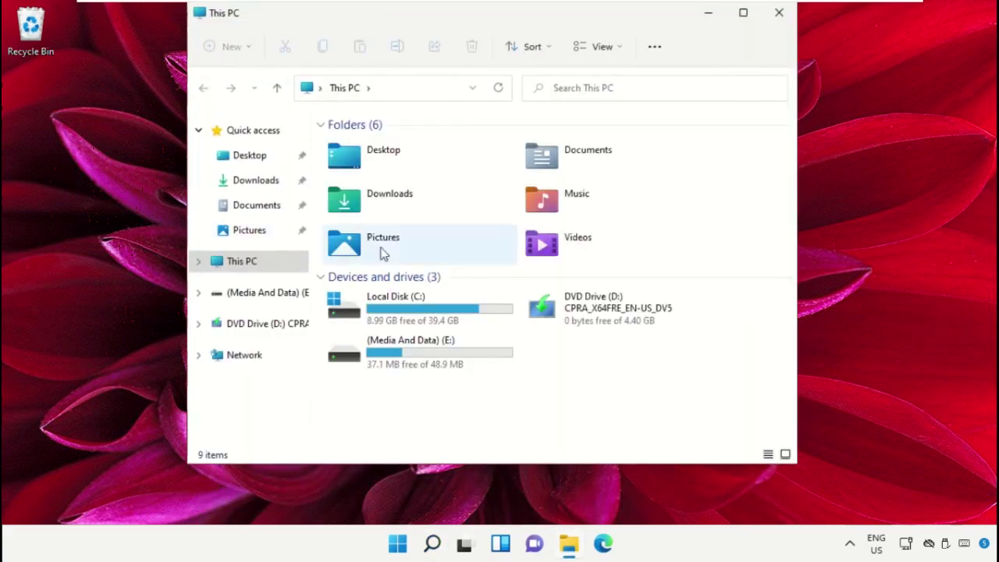
{"action": "double_click", "coordinate": [419, 323]}
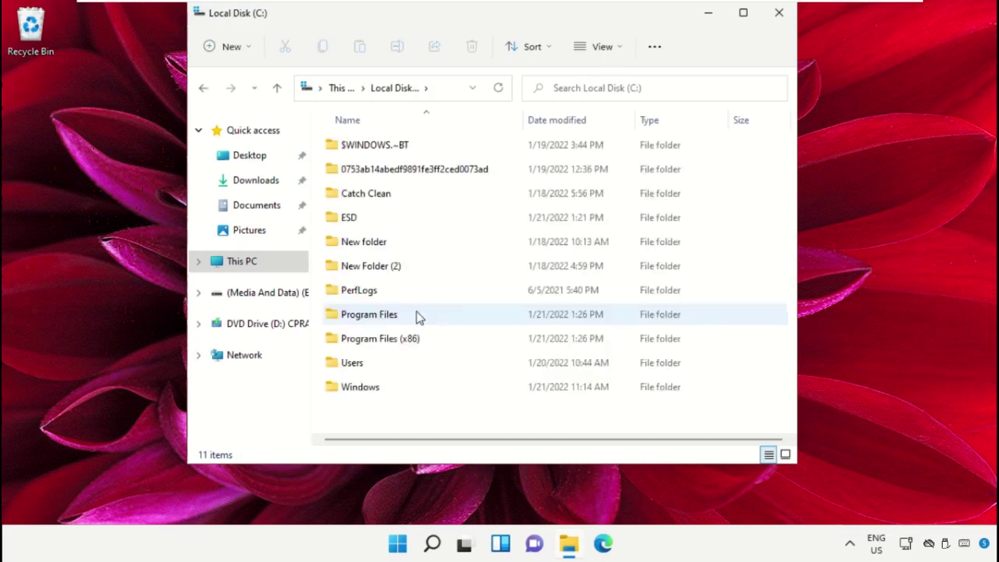
{"action": "double_click", "coordinate": [358, 388]}
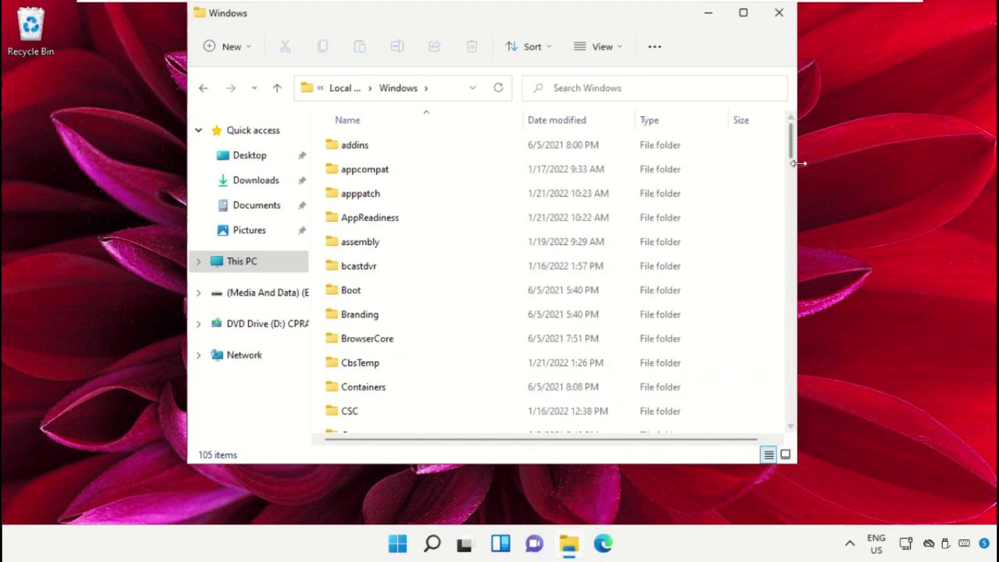
{"action": "left_click_drag", "start_coordinate": [793, 140], "coordinate": [787, 305]}
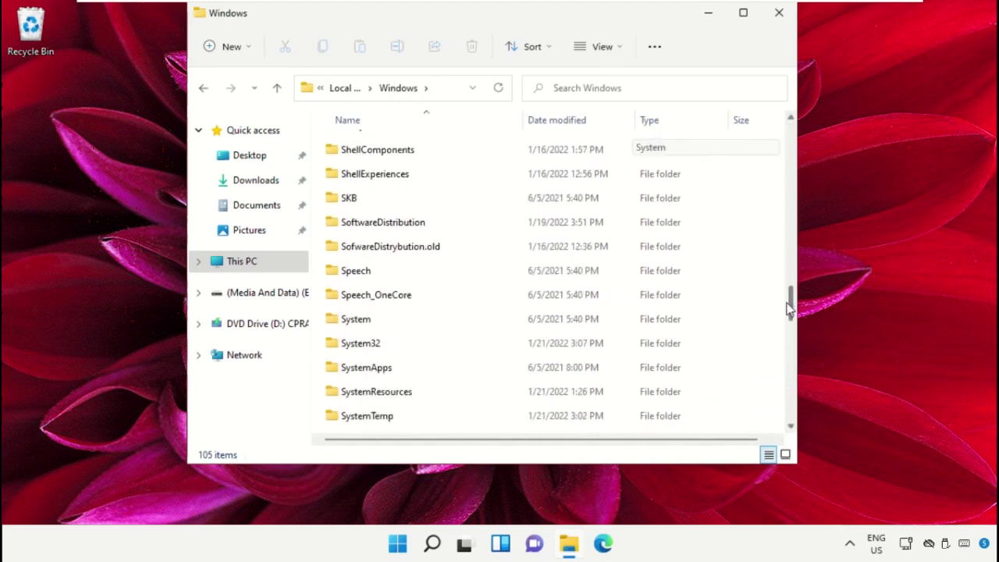
{"action": "double_click", "coordinate": [428, 216]}
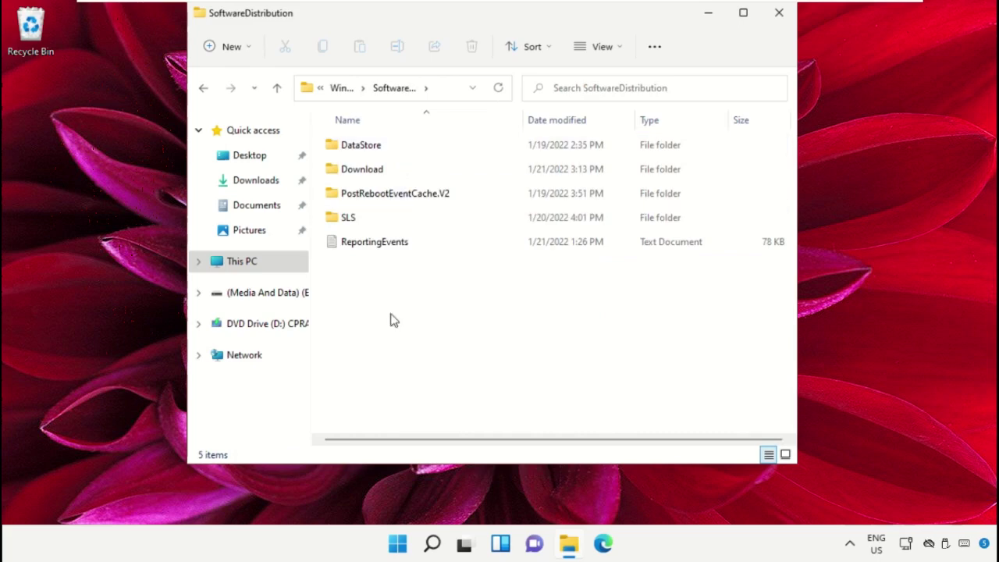
{"action": "double_click", "coordinate": [377, 175]}
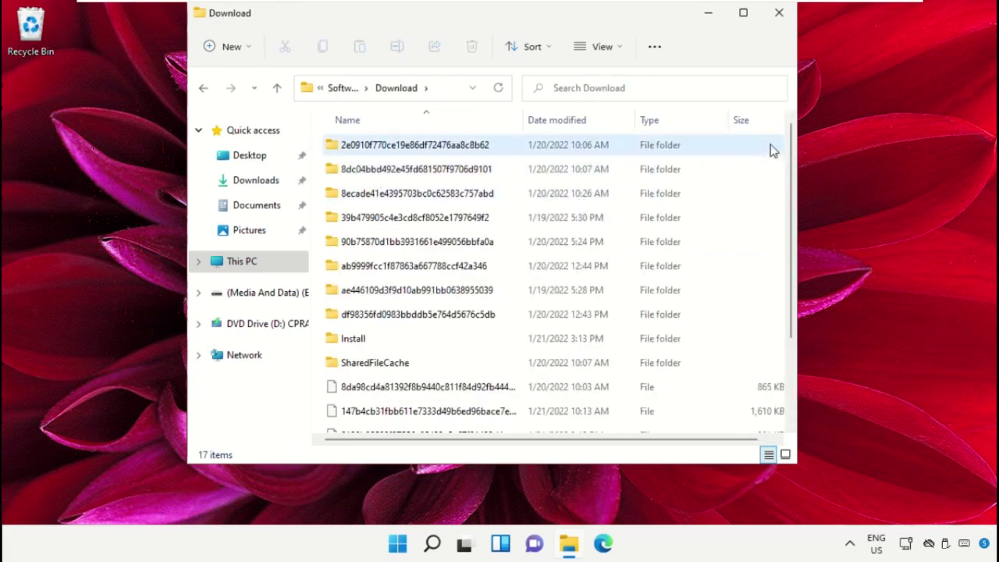
Permanently delete all 17 items with administrator permission and close the window.
{"action": "left_click_drag", "start_coordinate": [773, 150], "coordinate": [669, 470]}
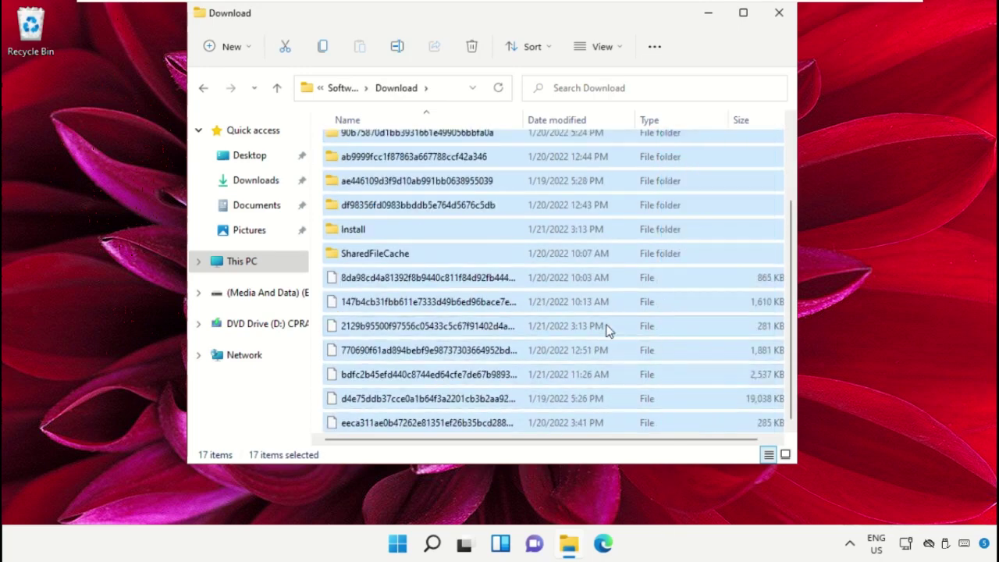
{"action": "key", "text": "shift+Delete"}
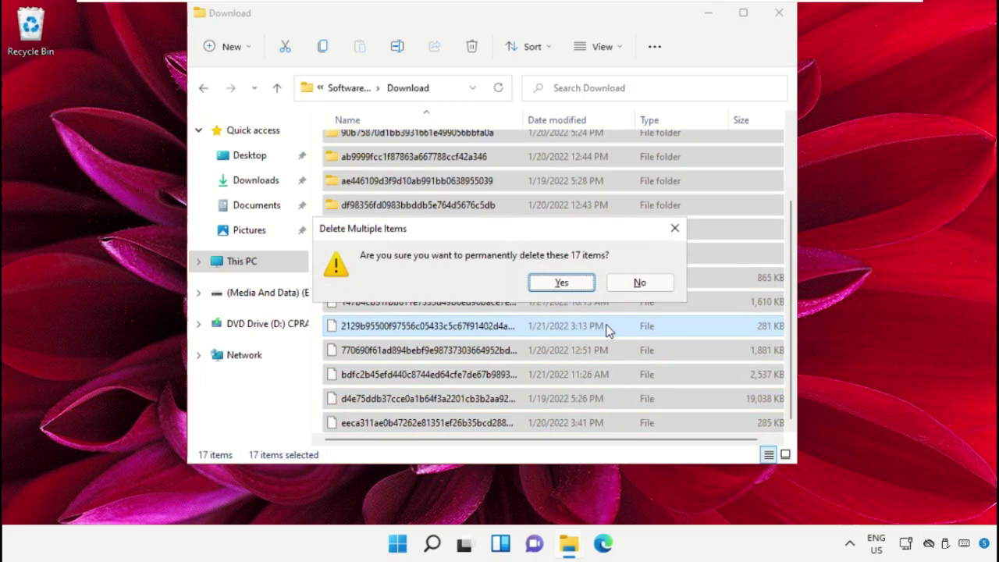
{"action": "left_click", "coordinate": [566, 282]}
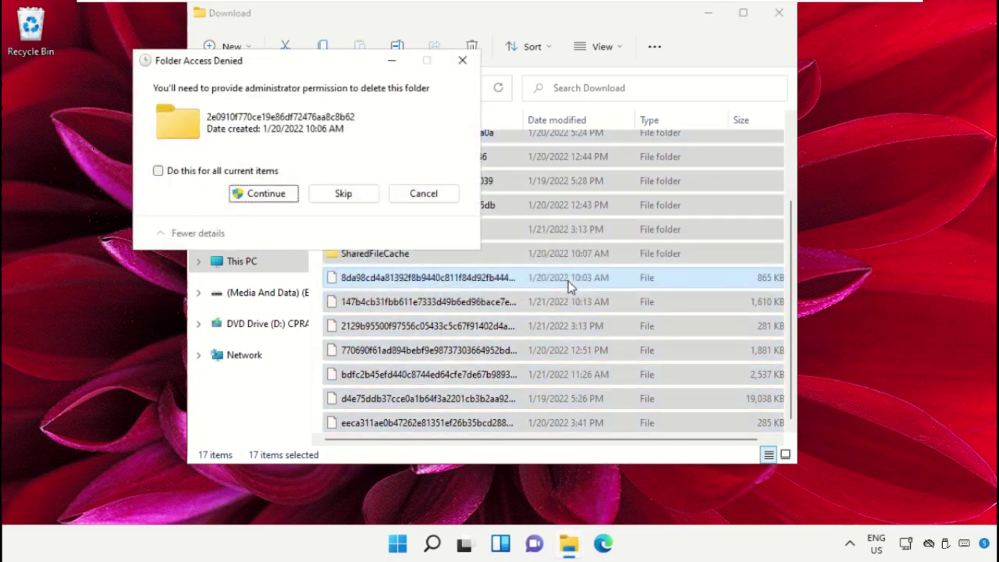
{"action": "left_click", "coordinate": [273, 175]}
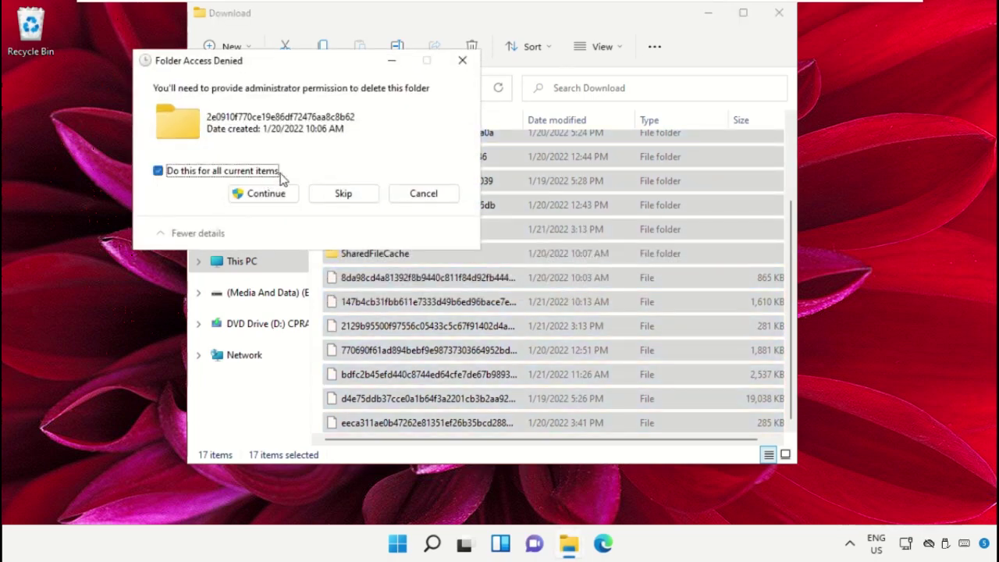
{"action": "left_click", "coordinate": [289, 195]}
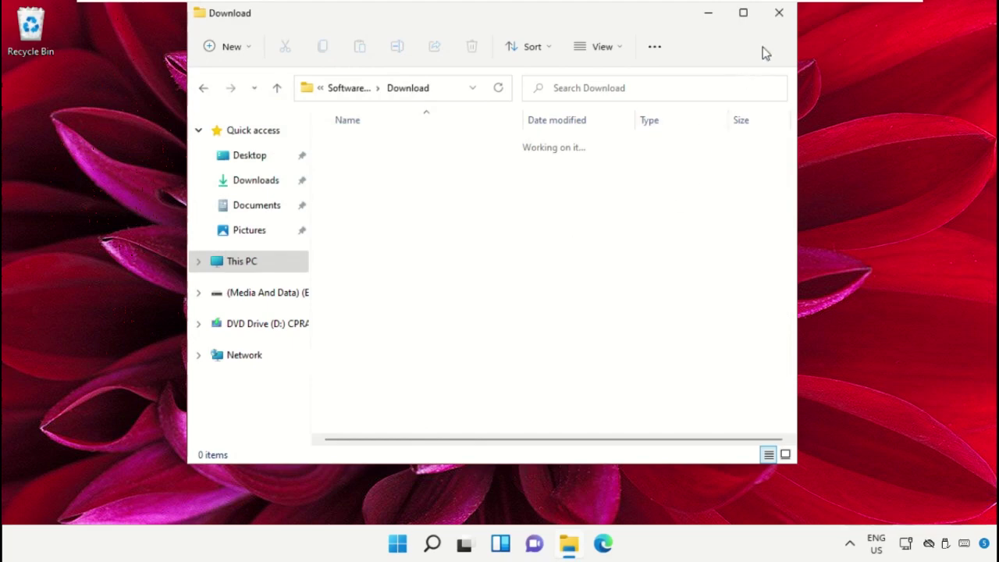
{"action": "left_click", "coordinate": [771, 28]}
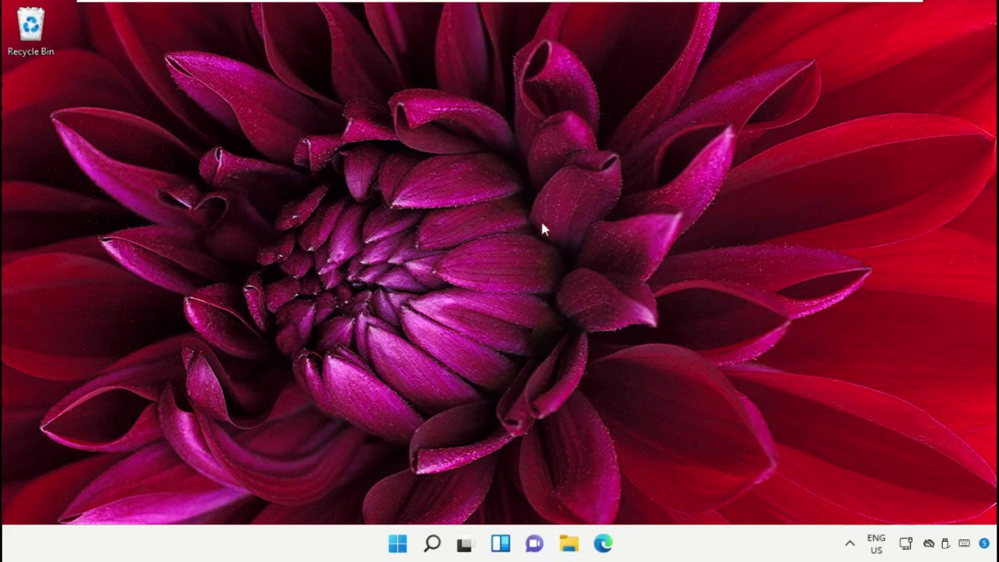
Run the Windows Update troubleshooter under Other troubleshooters, dismiss its report, and close Settings.
{"action": "left_click", "coordinate": [433, 543]}
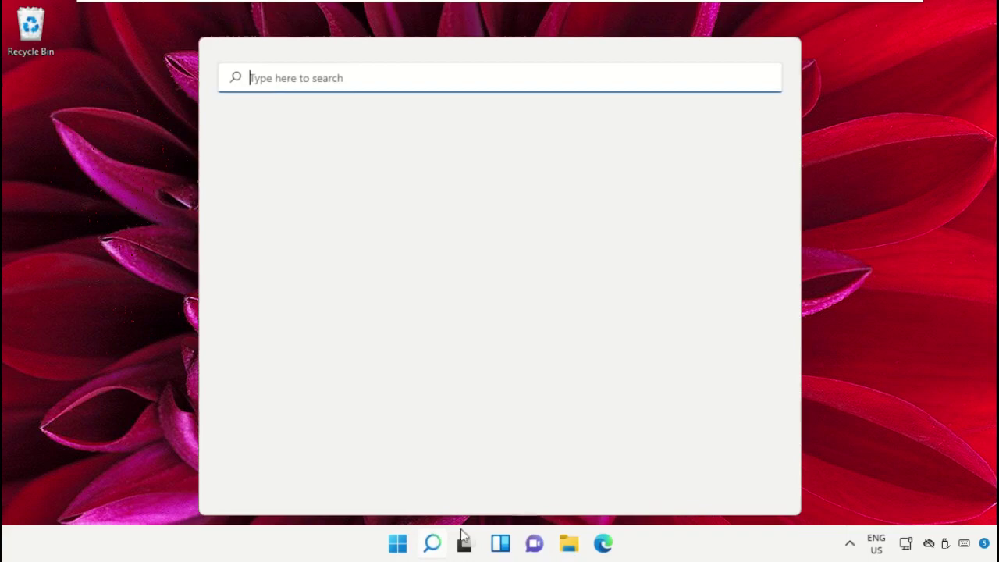
{"action": "type", "text": "Troubleshoot Settings"}
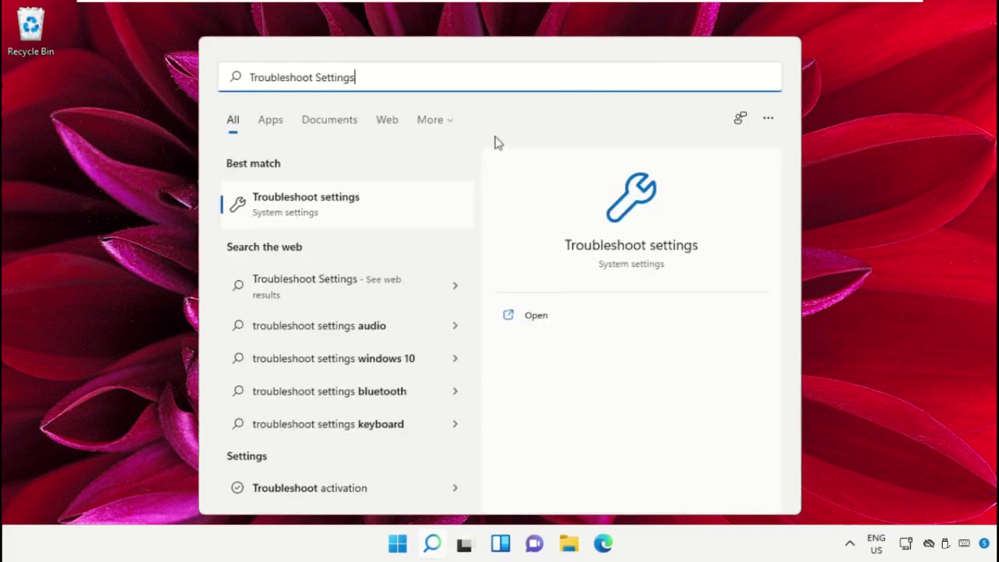
{"action": "left_click", "coordinate": [453, 215]}
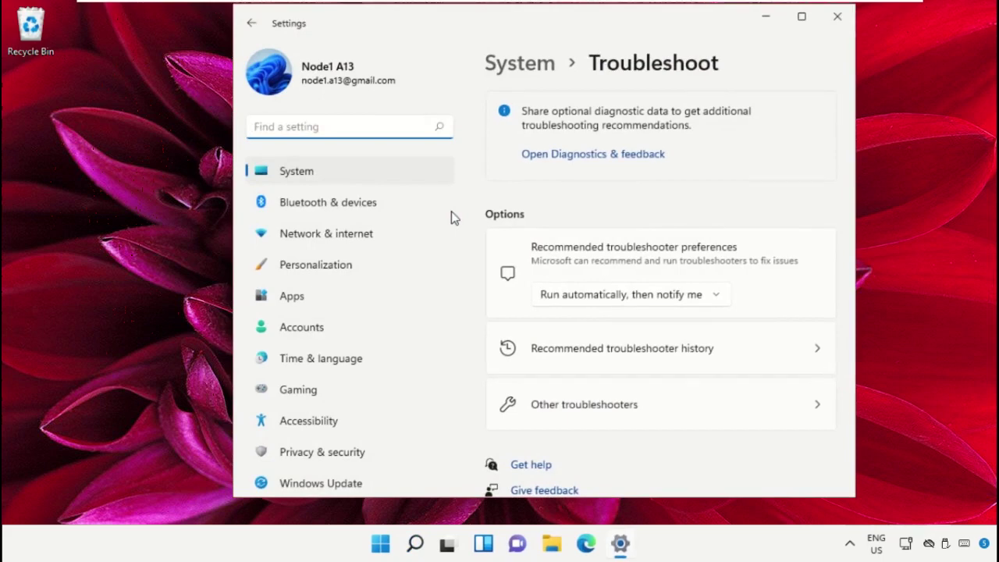
{"action": "left_click", "coordinate": [598, 419]}
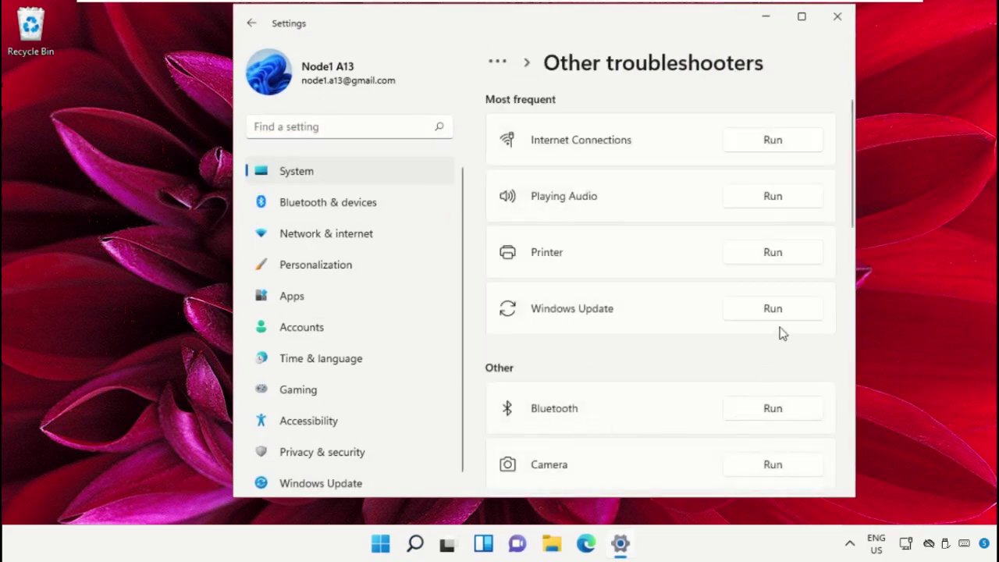
{"action": "left_click", "coordinate": [773, 309]}
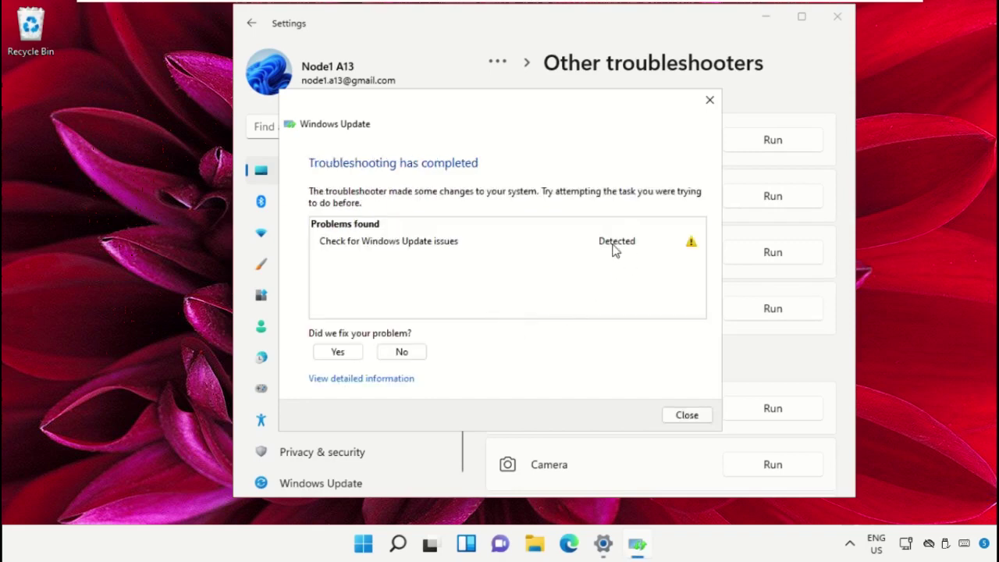
{"action": "left_click", "coordinate": [695, 416]}
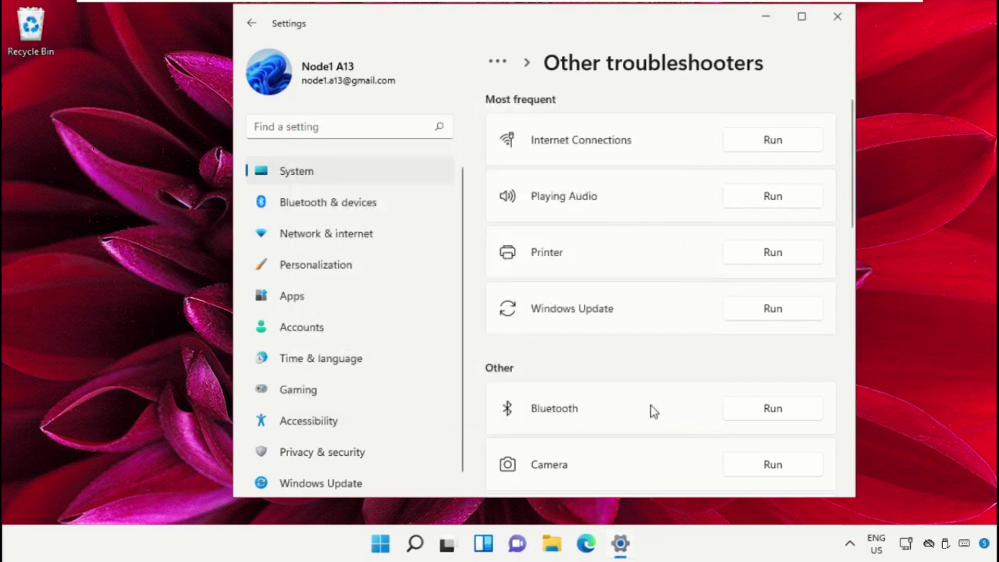
{"action": "left_click", "coordinate": [839, 16]}
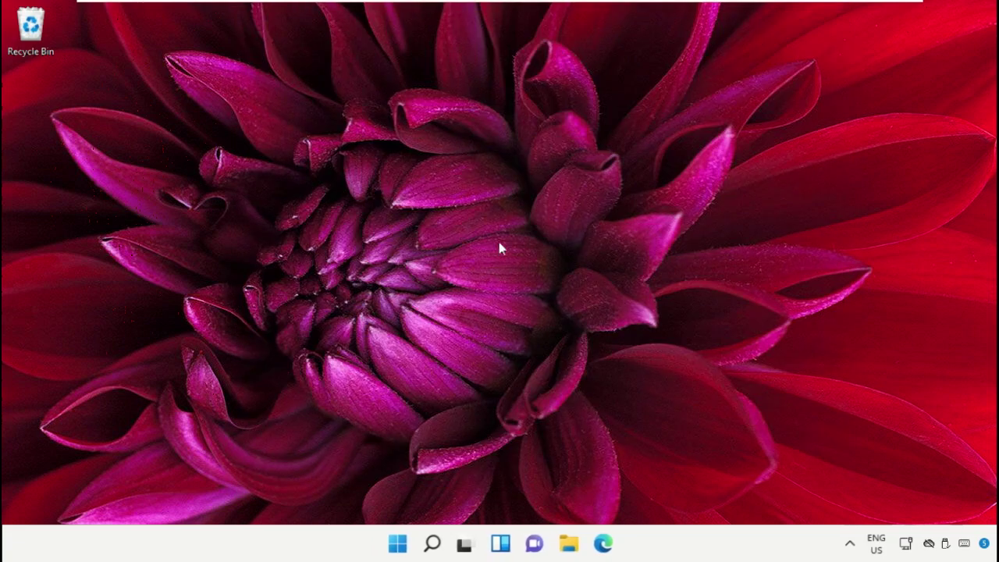
Check for updates on the Windows Update page, showing up to date at 3:39 PM, then close Settings.
{"action": "left_click", "coordinate": [431, 544]}
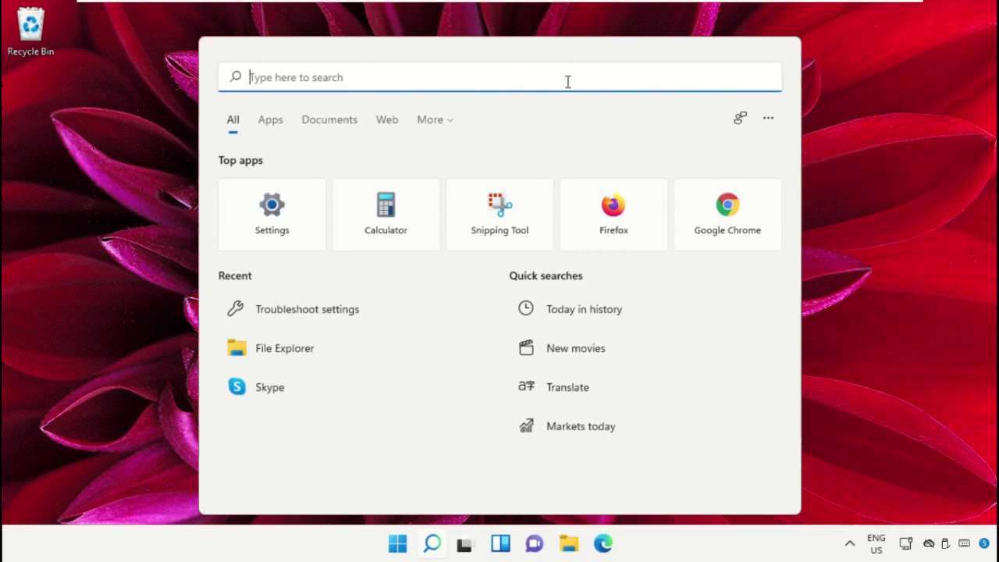
{"action": "type", "text": "Windows Update Settings"}
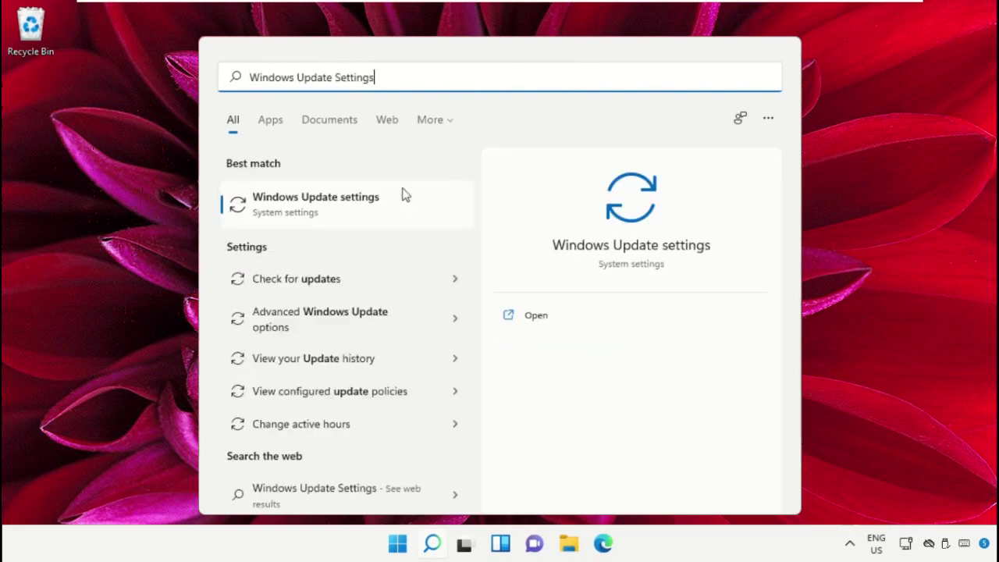
{"action": "left_click", "coordinate": [406, 197]}
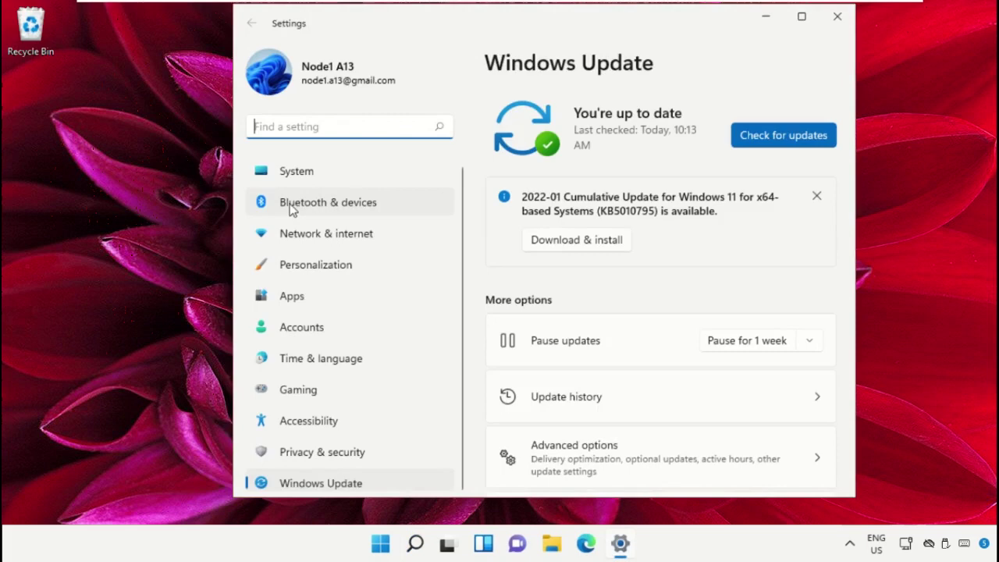
{"action": "left_click", "coordinate": [802, 134]}
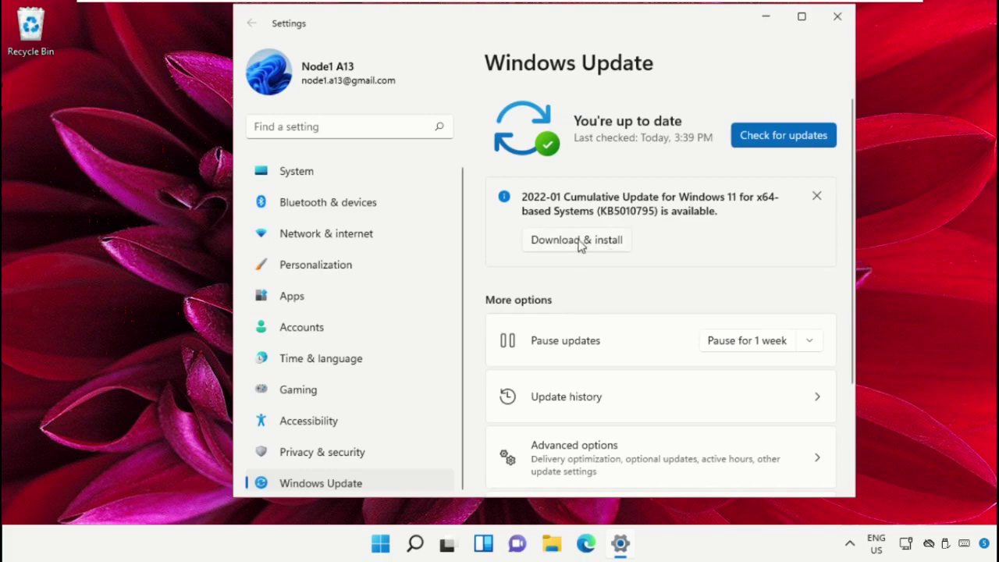
{"action": "left_click", "coordinate": [838, 16]}
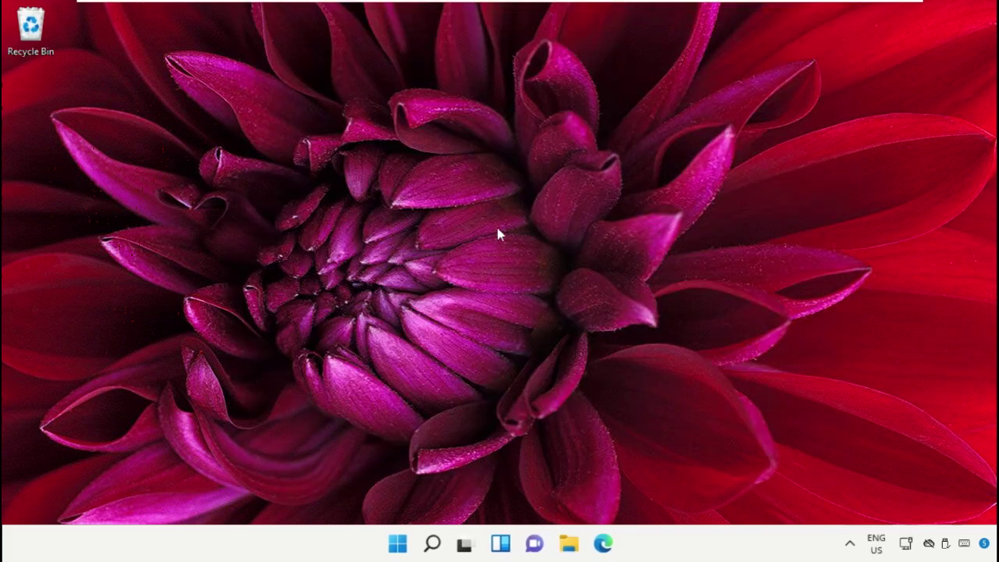
Launch Command Prompt as administrator from a 'Cmd' search.
{"action": "left_click", "coordinate": [432, 544]}
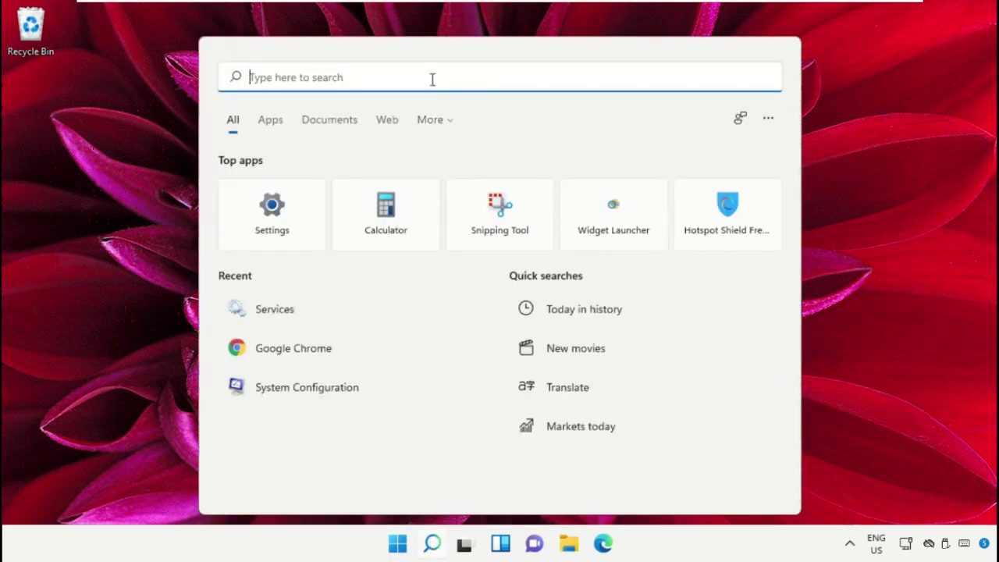
{"action": "type", "text": "Cmd"}
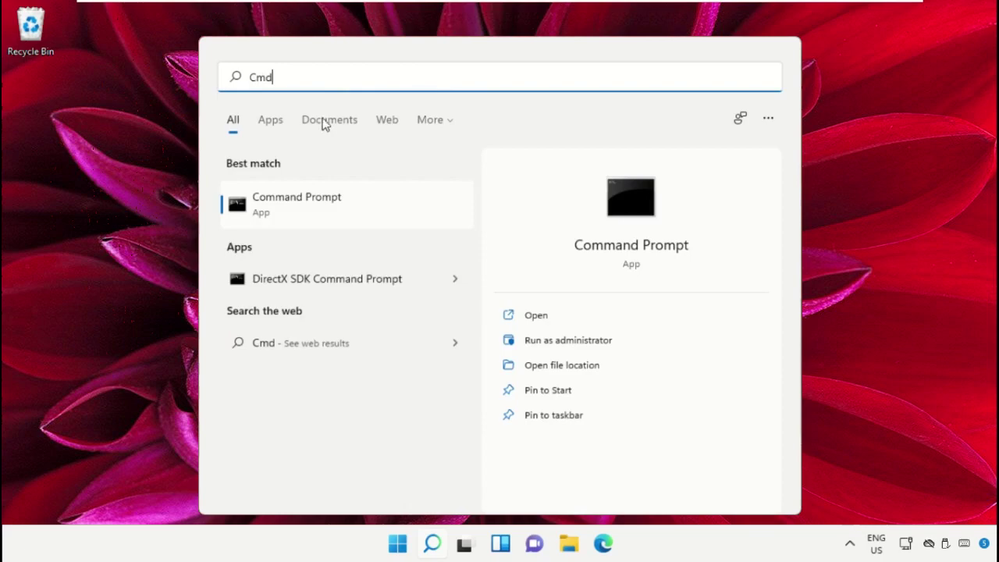
{"action": "right_click", "coordinate": [296, 199]}
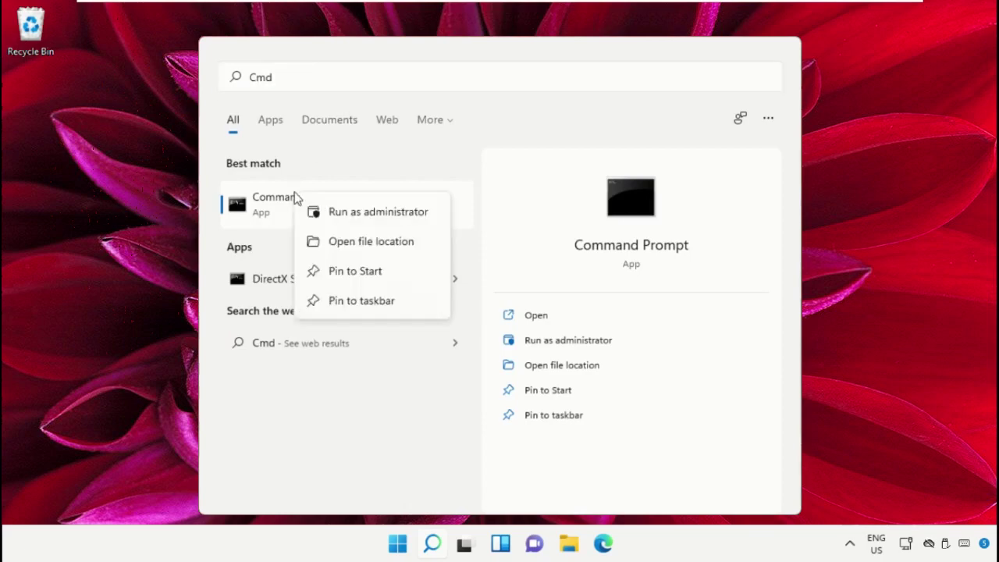
{"action": "left_click", "coordinate": [379, 222]}
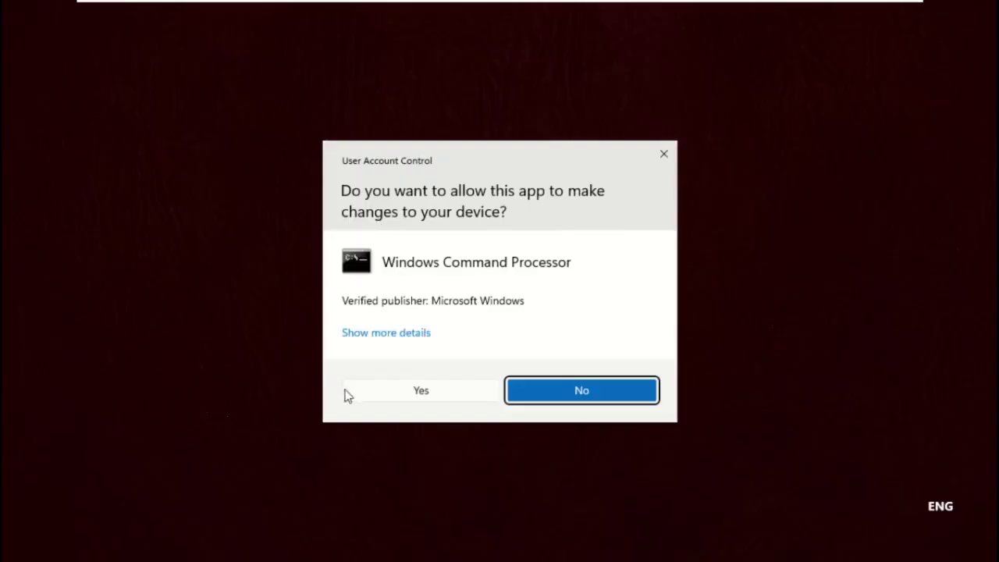
{"action": "left_click", "coordinate": [394, 396]}
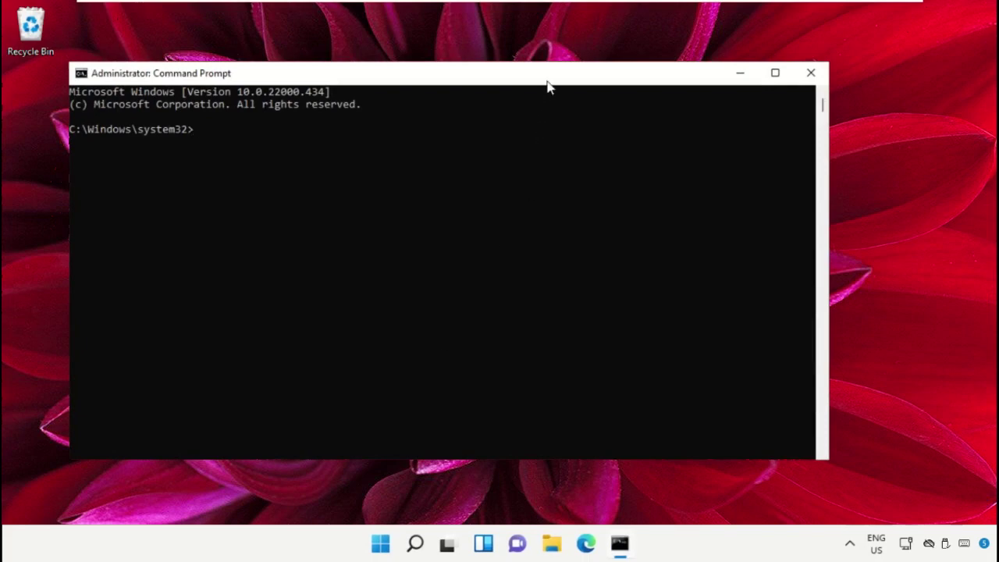
Run sfc /scannow to repair corrupt system files, then close the console.
{"action": "left_click_drag", "start_coordinate": [548, 81], "coordinate": [609, 66]}
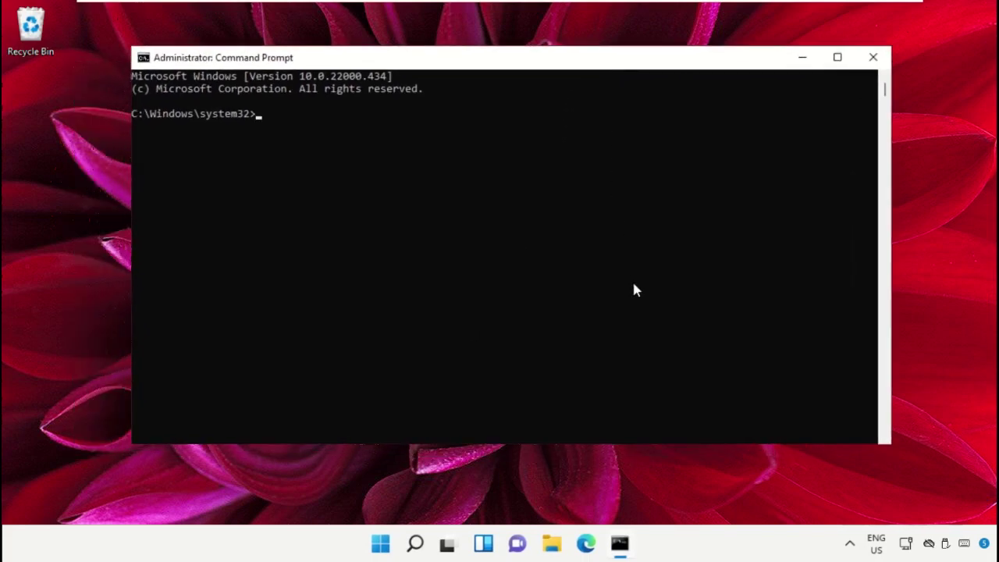
{"action": "type", "text": "sfc /scannow"}
{"action": "key", "text": "Return"}
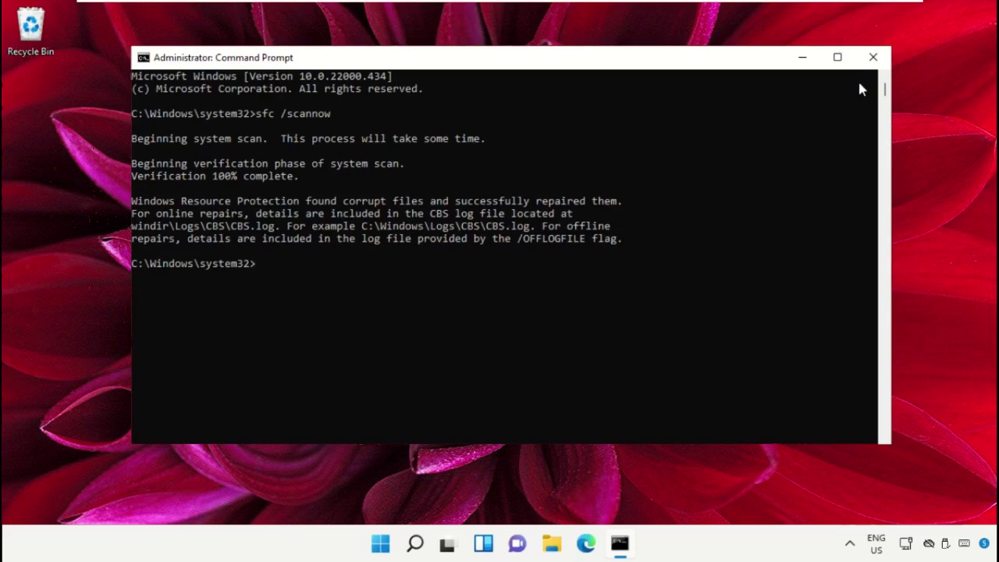
{"action": "left_click", "coordinate": [873, 57]}
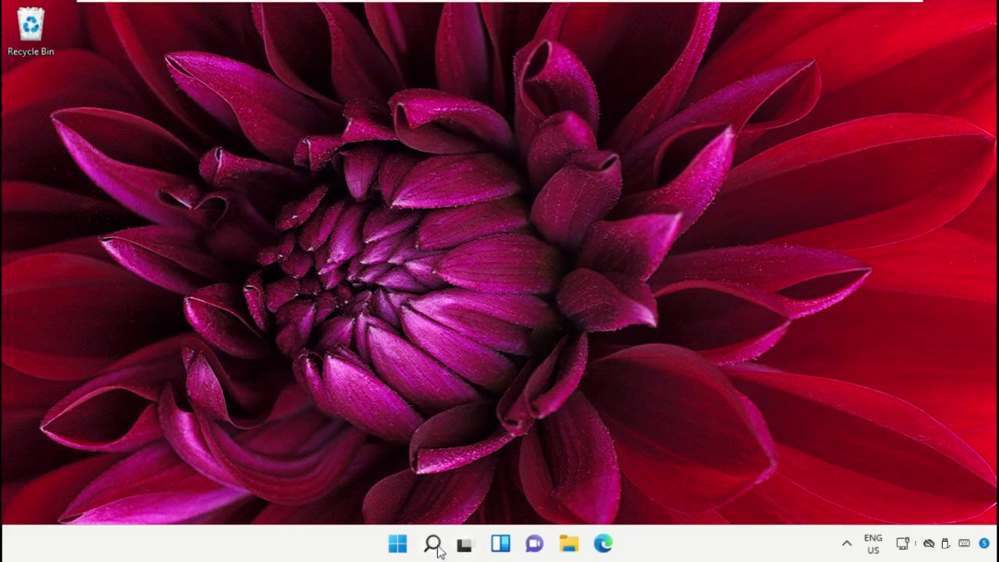
Bring up the Power options from the Start menu to offer a restart.
{"action": "left_click", "coordinate": [399, 546]}
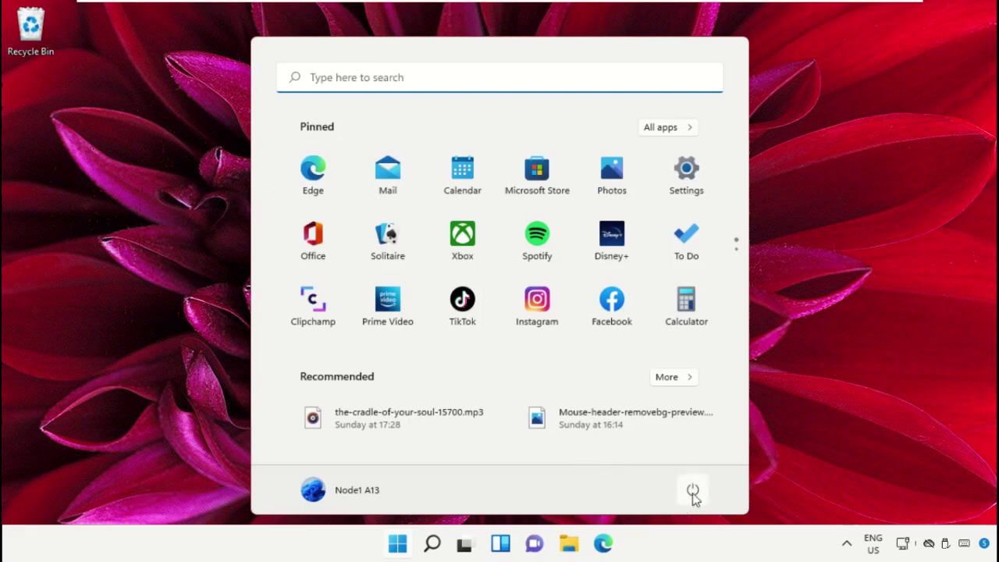
{"action": "left_click", "coordinate": [693, 492]}
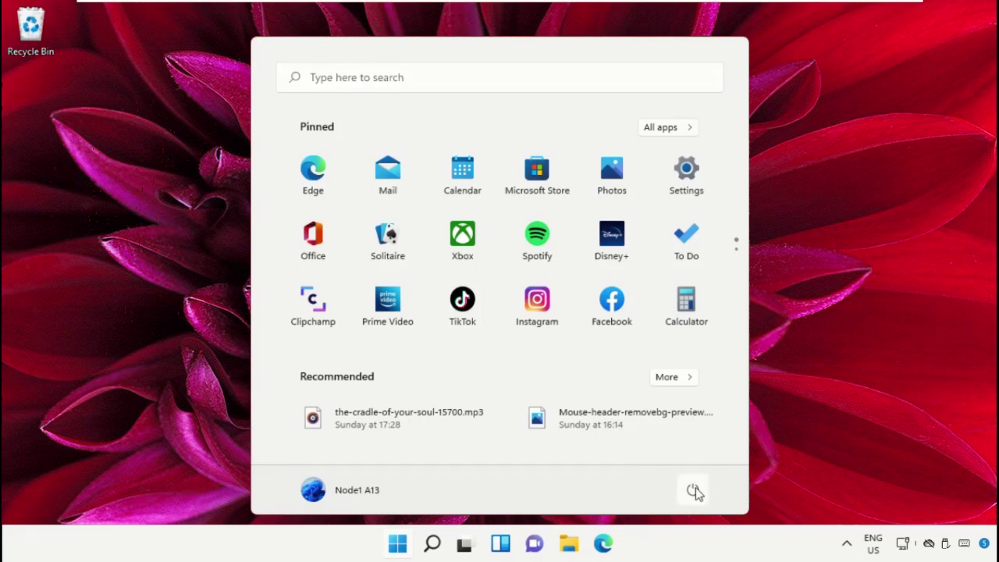
{"action": "left_click", "coordinate": [694, 490]}
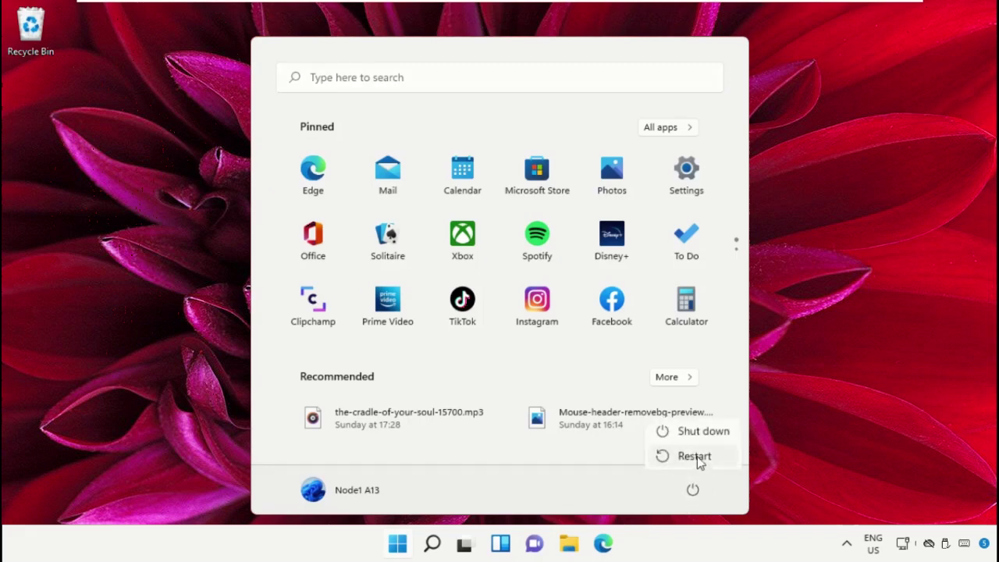